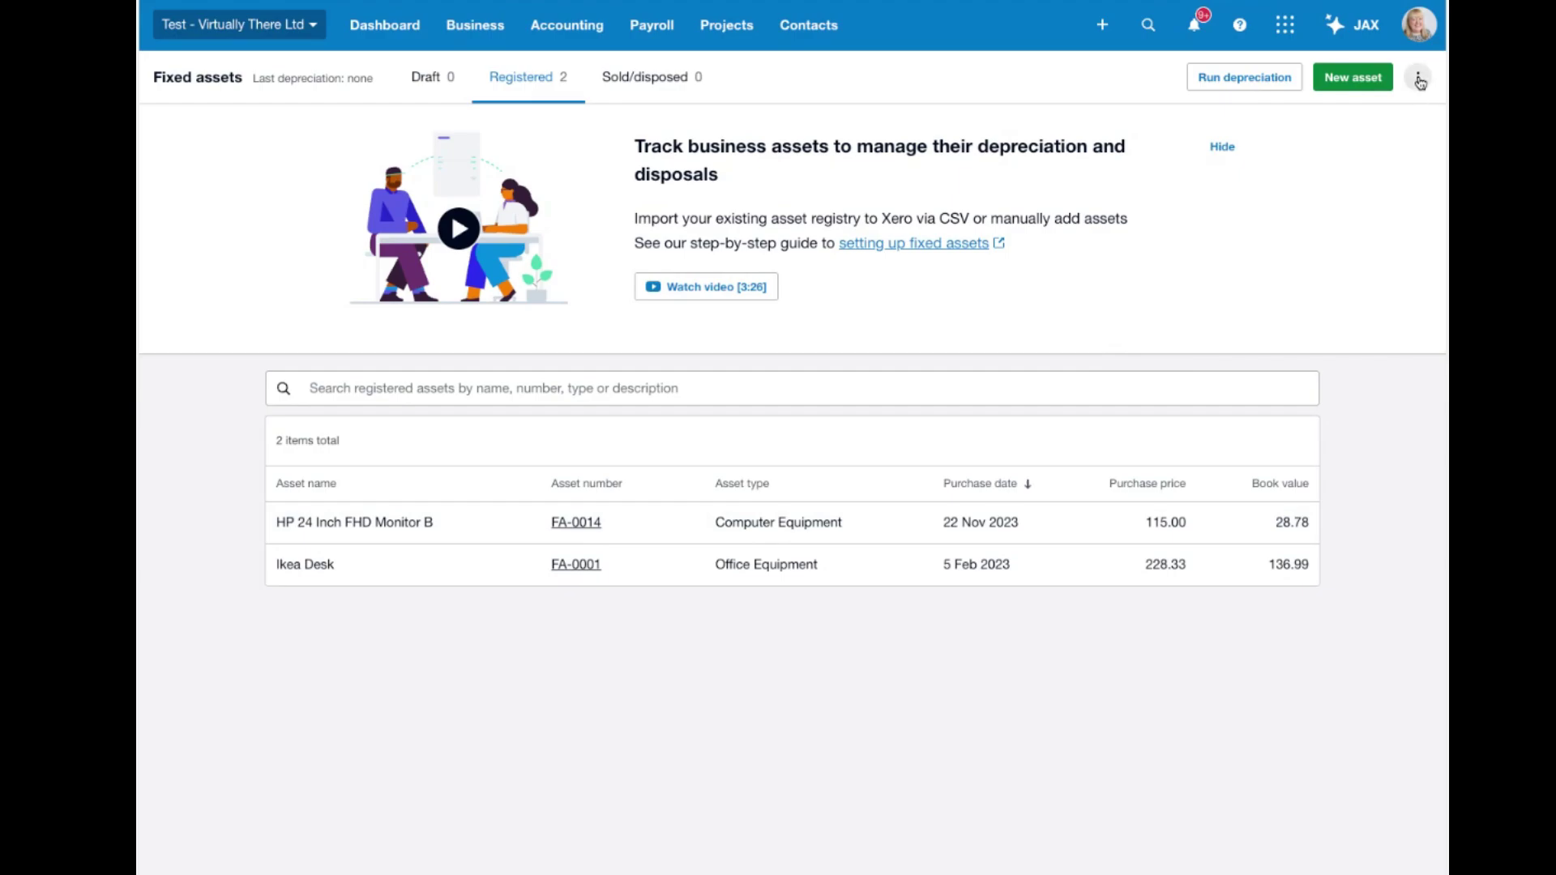
Open the import page for fixed assets
{"action": "left_click", "coordinate": [1417, 79]}
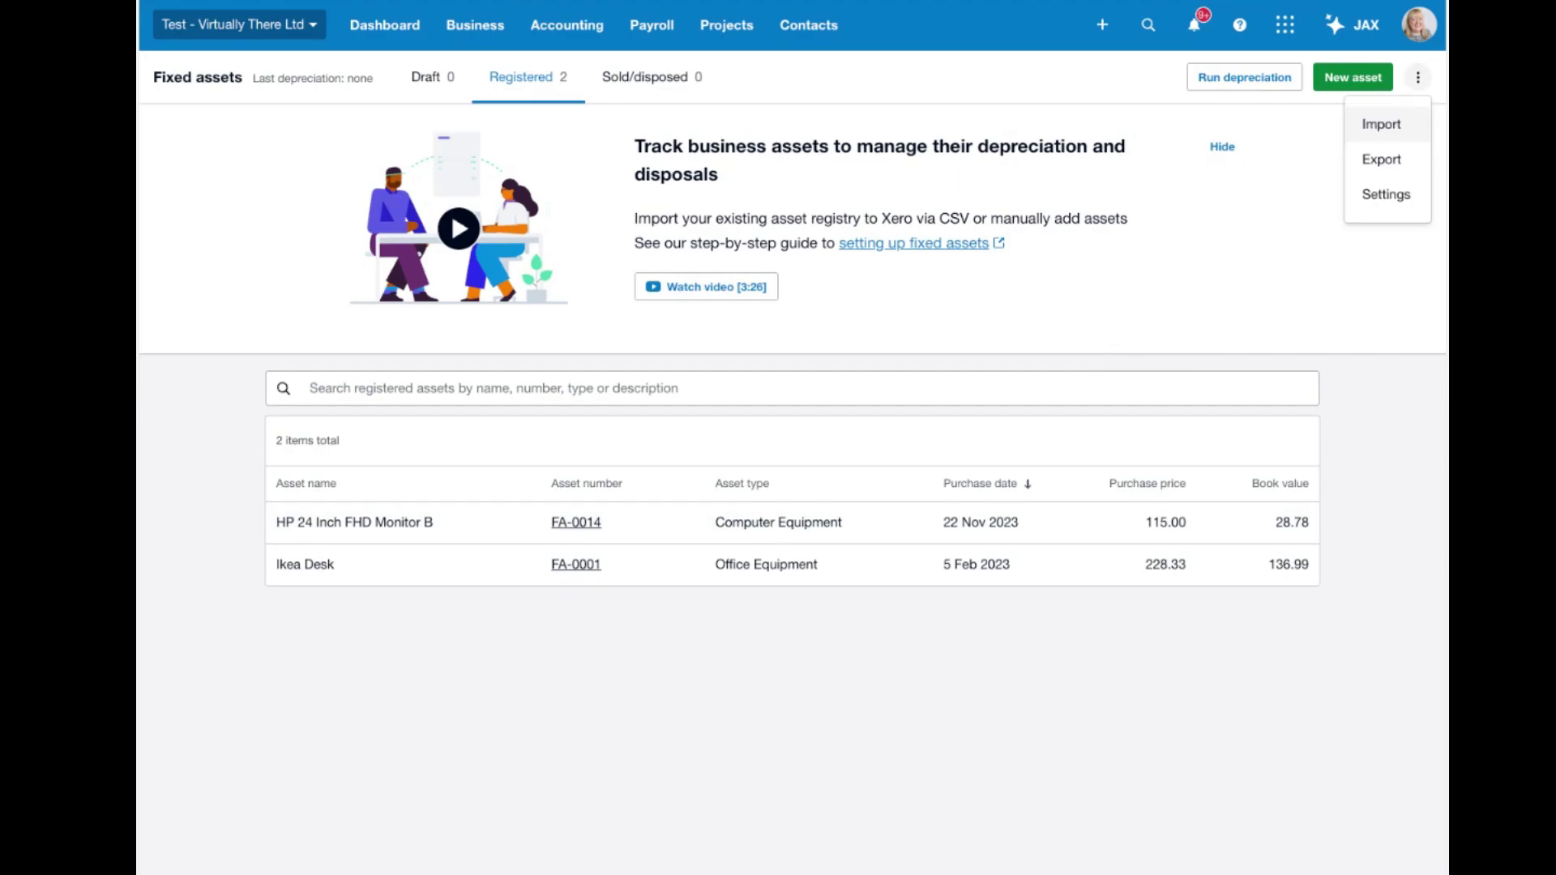
{"action": "left_click", "coordinate": [1382, 128]}
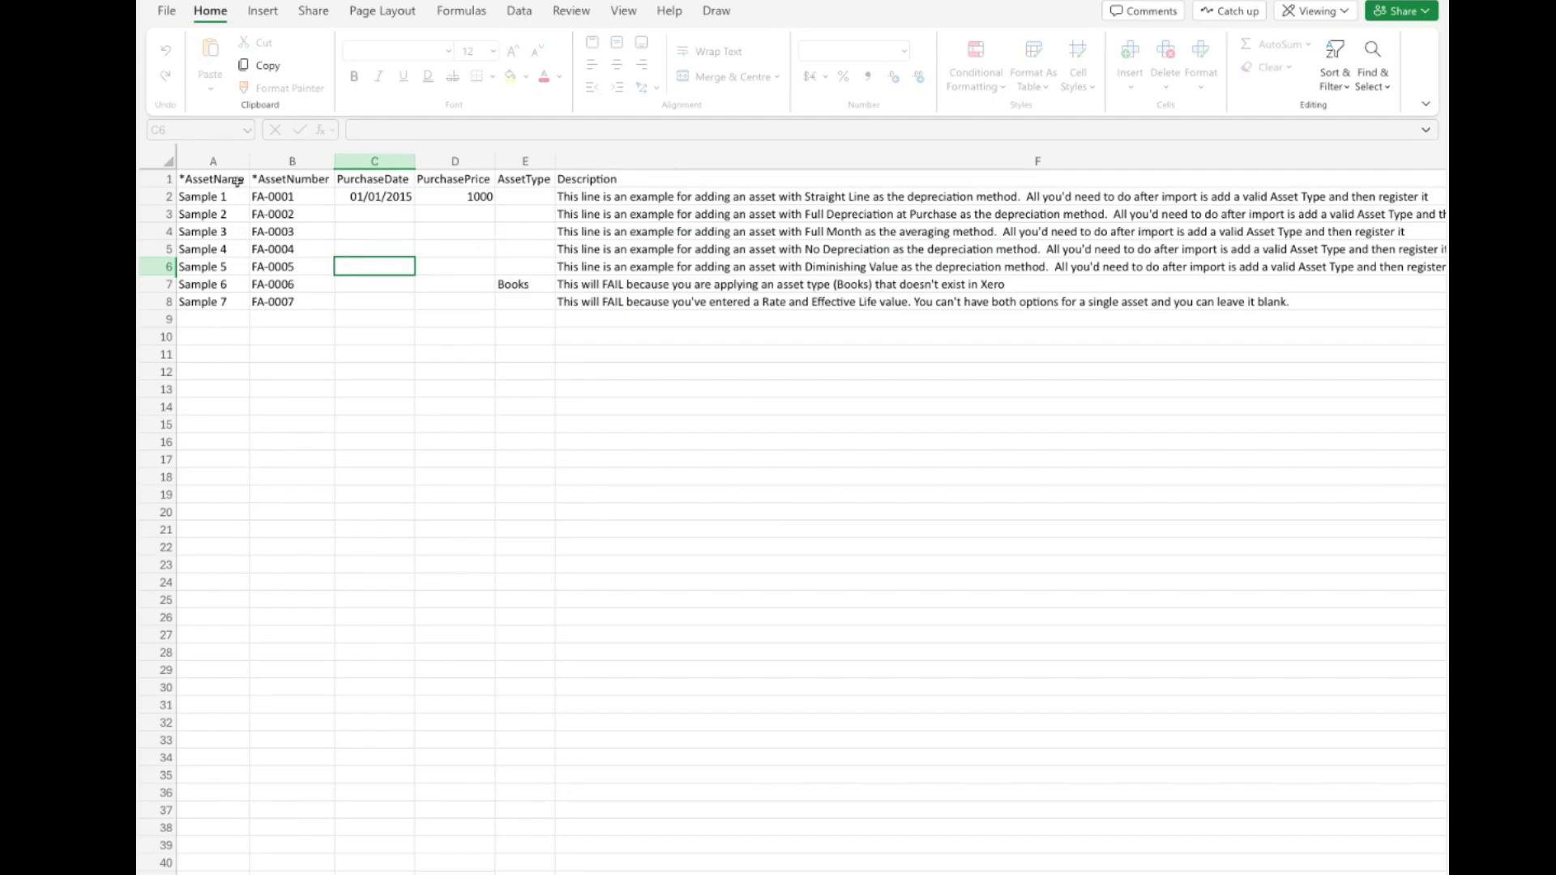
Examine the import template's mandatory asset name and number columns, its sample rows and descriptions, and the depreciation columns
{"action": "left_click", "coordinate": [199, 178]}
{"action": "left_click", "coordinate": [283, 180]}
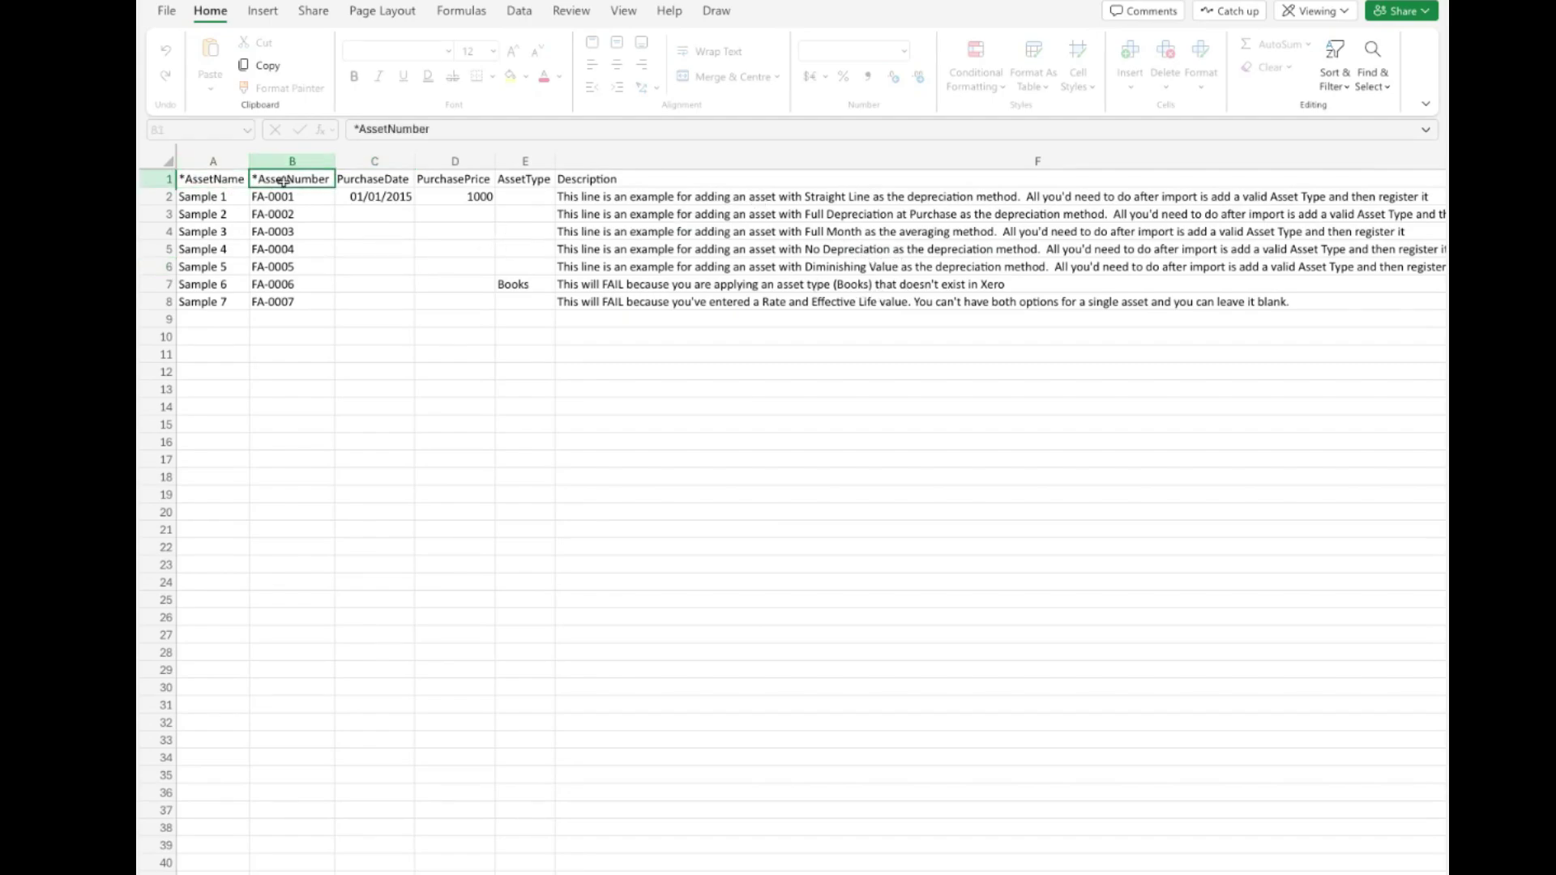
{"action": "left_click", "coordinate": [208, 180]}
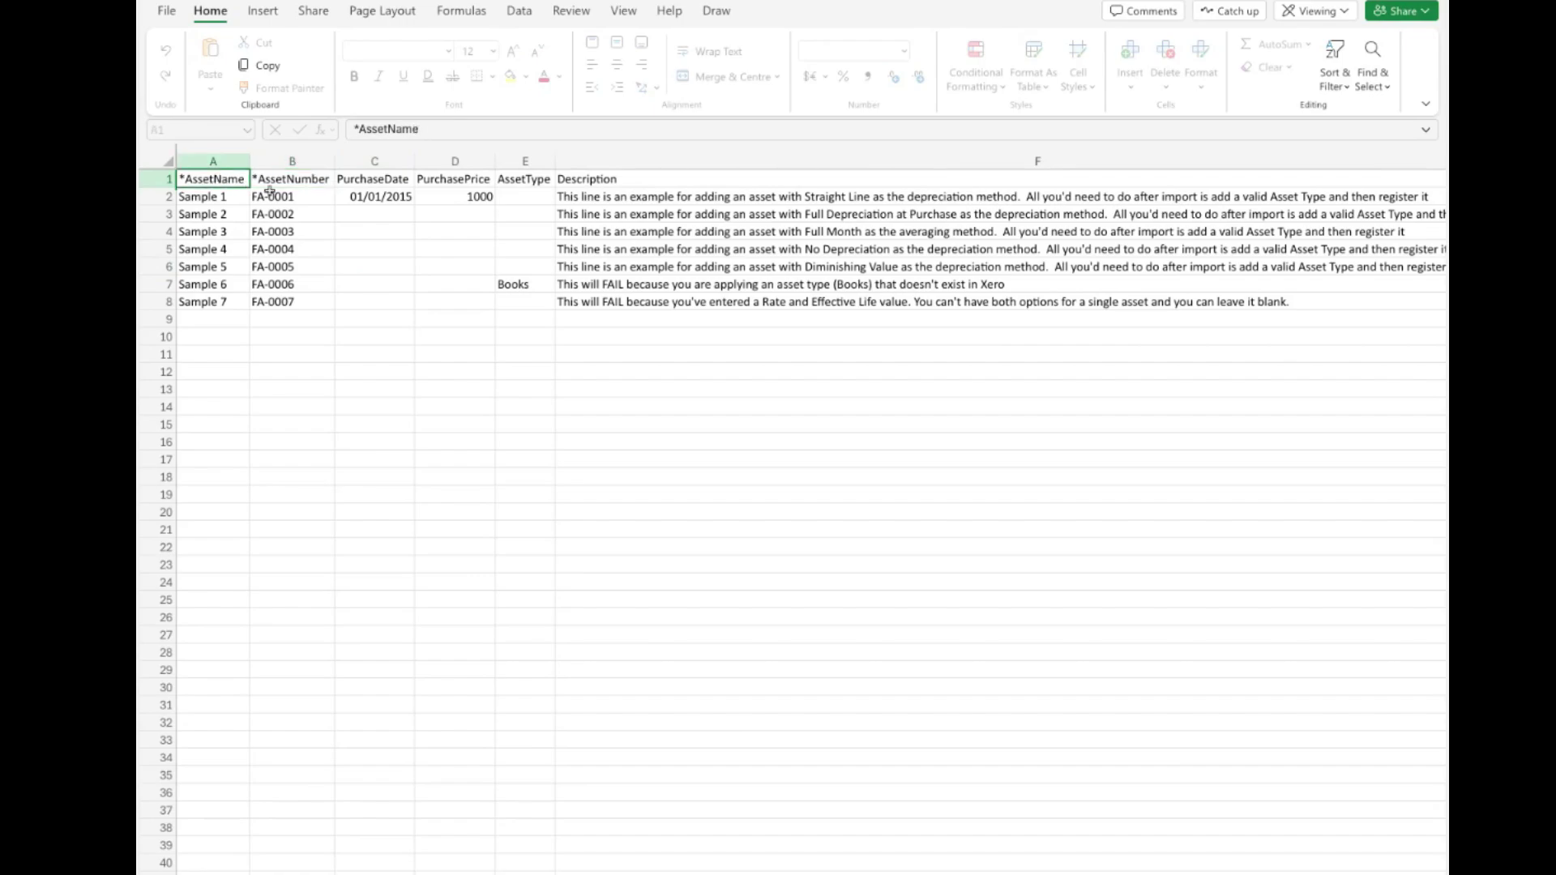
{"action": "left_click", "coordinate": [216, 197]}
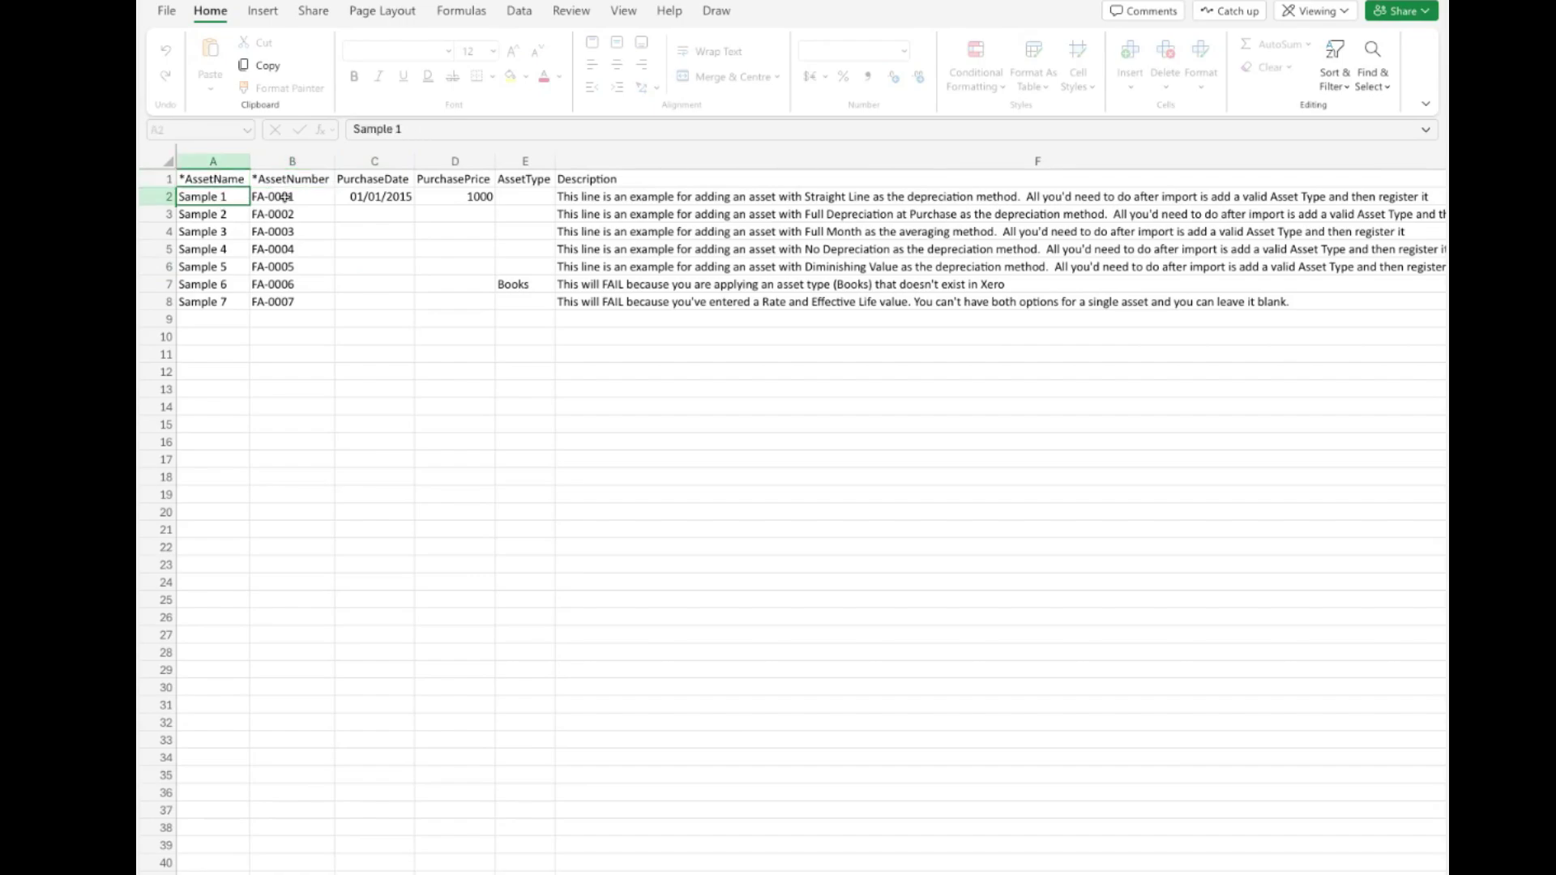
{"action": "left_click", "coordinate": [288, 197]}
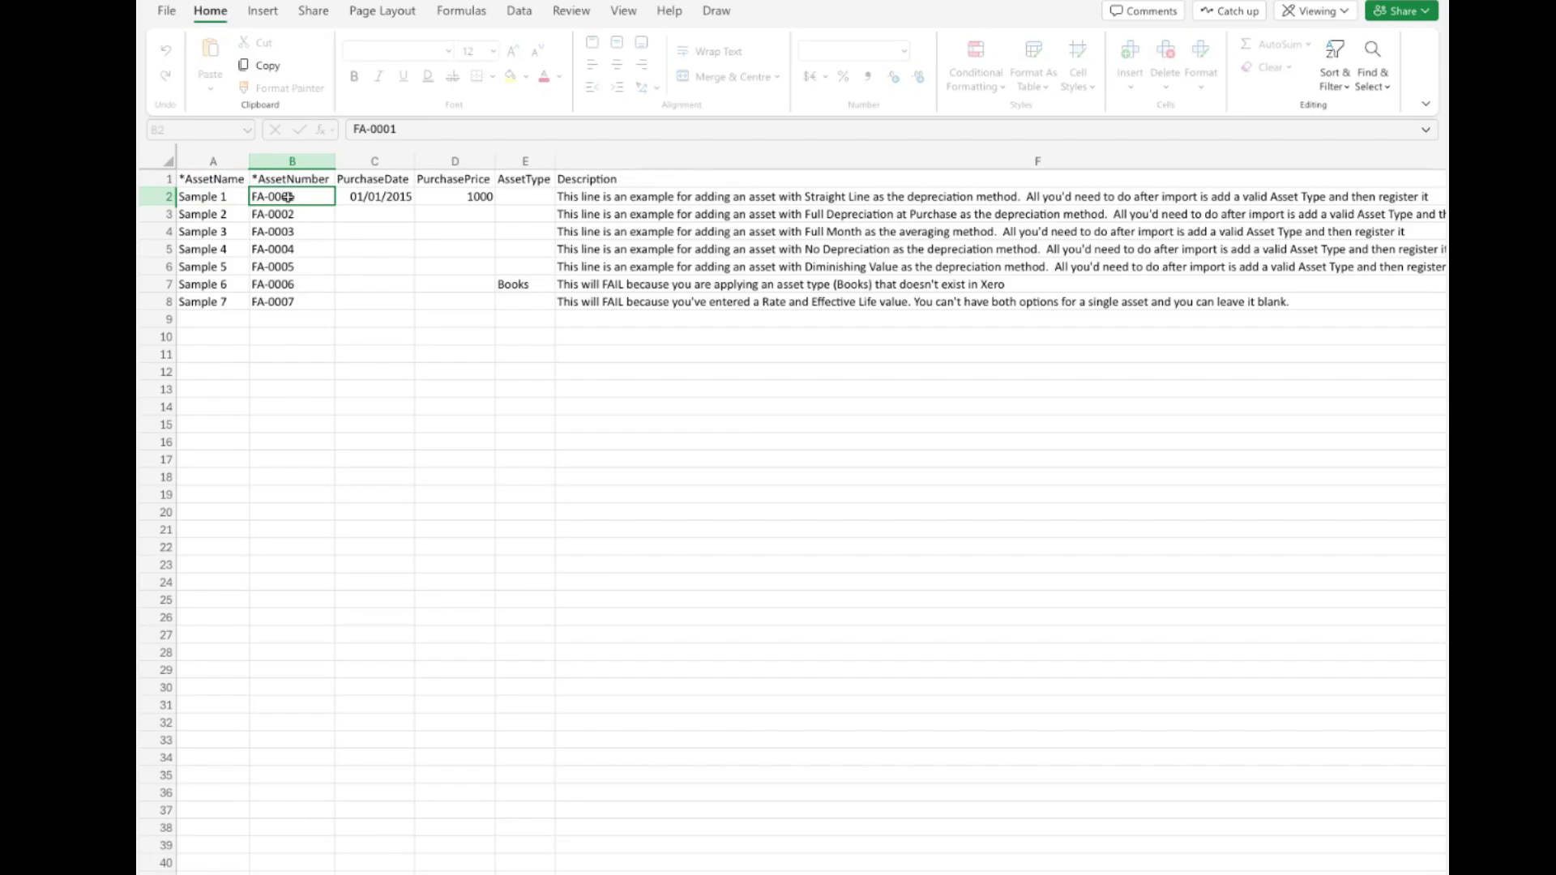
{"action": "left_click", "coordinate": [606, 198]}
{"action": "left_click", "coordinate": [601, 285]}
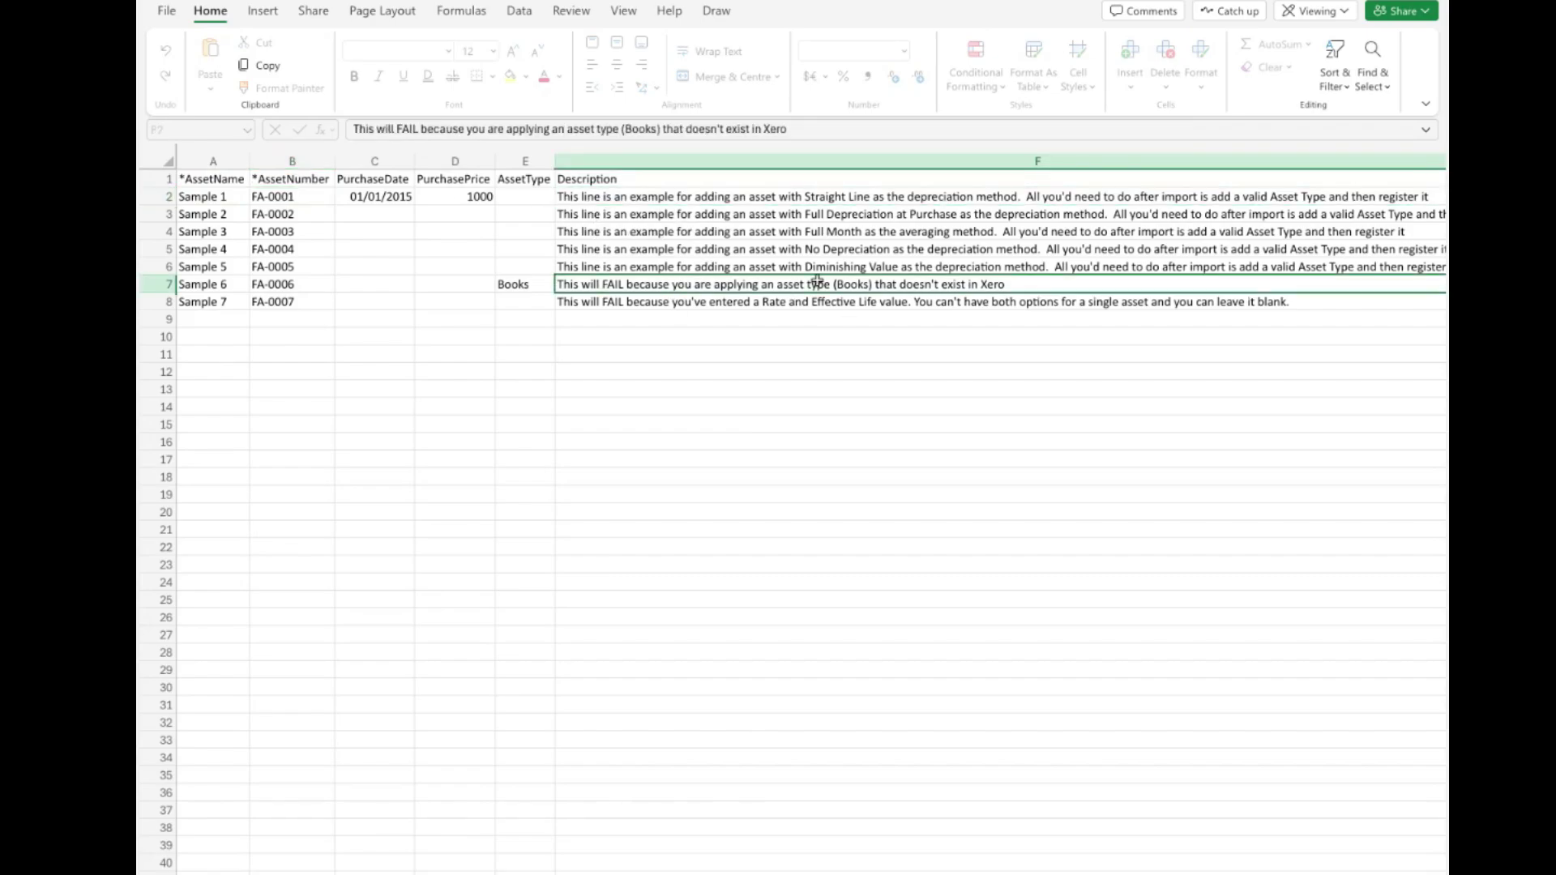
{"action": "scroll", "coordinate": [816, 281], "scroll_direction": "right", "scroll_amount": 10}
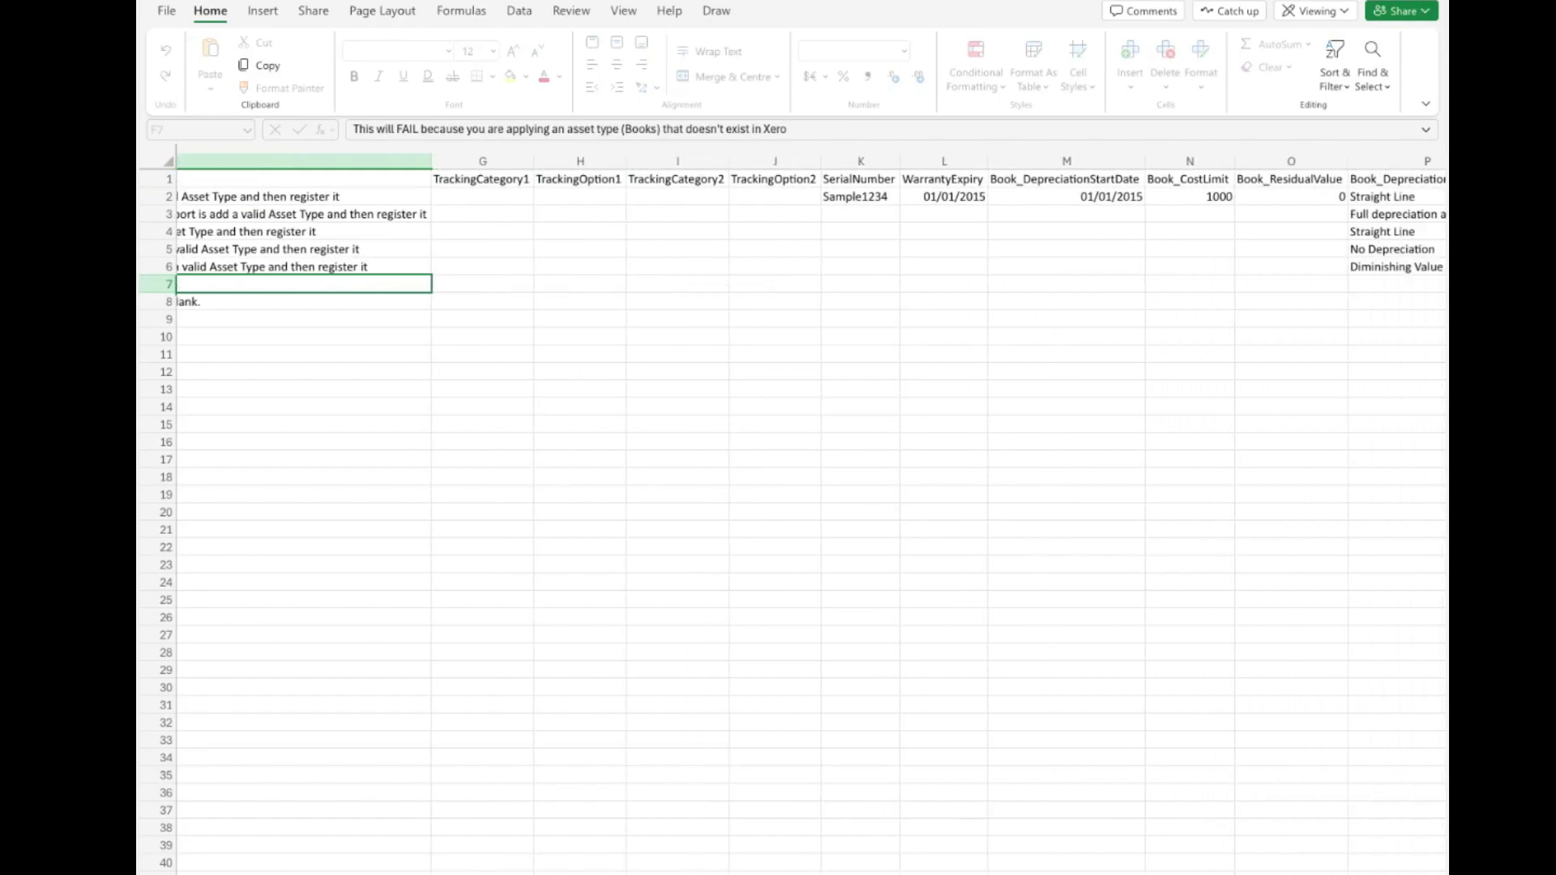
{"action": "scroll", "coordinate": [816, 282], "scroll_direction": "left", "scroll_amount": 10}
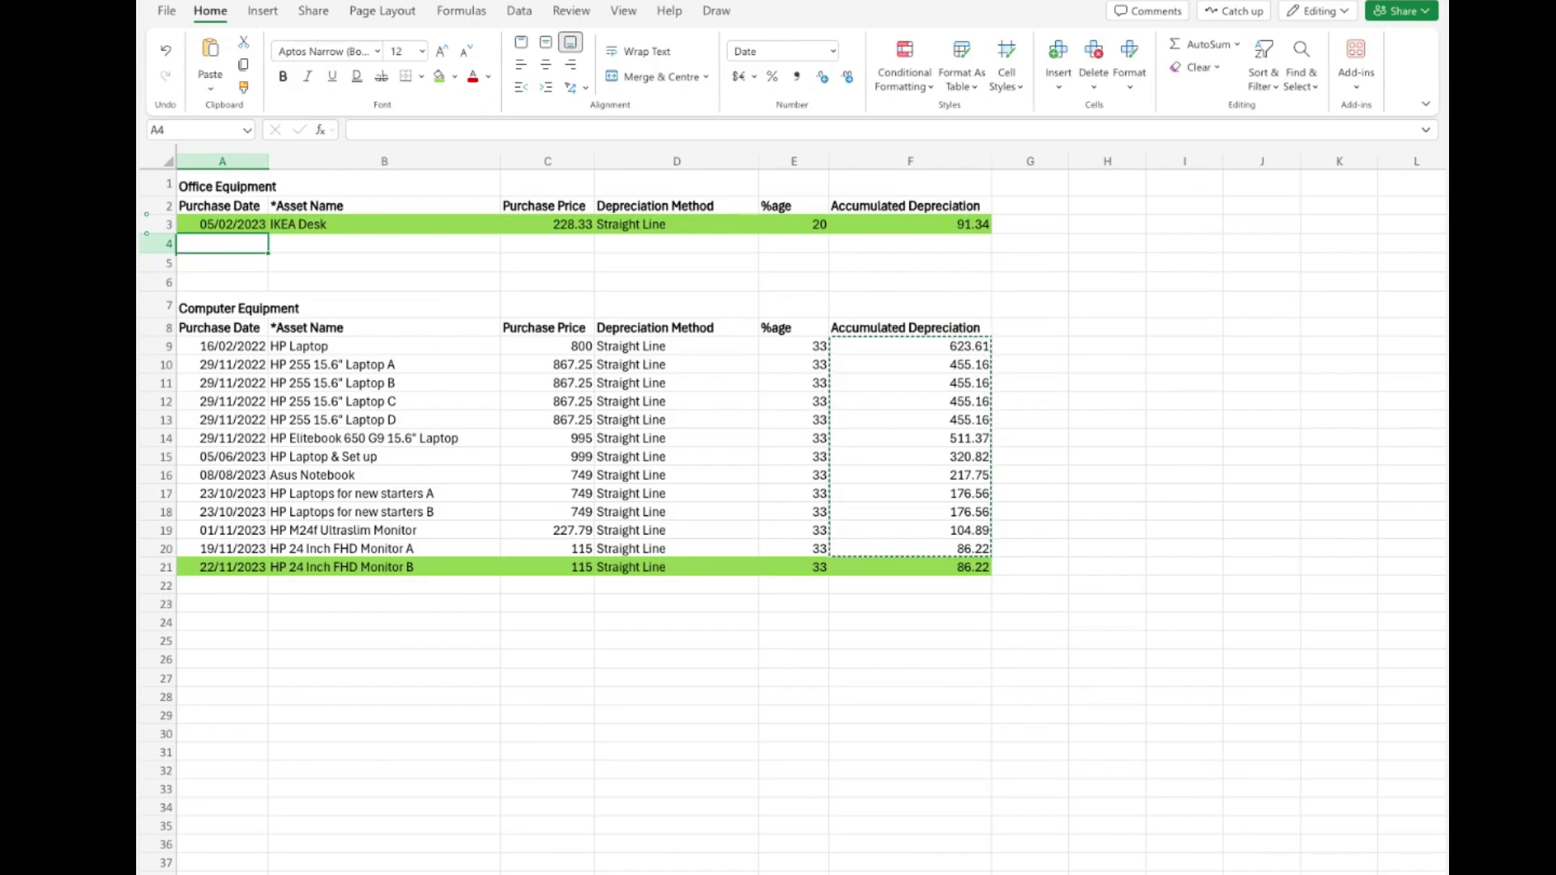
Check the highlighted rows in the existing asset list and the import file's asset number, purchase date, purchase price and asset type columns
{"action": "left_click", "coordinate": [226, 225]}
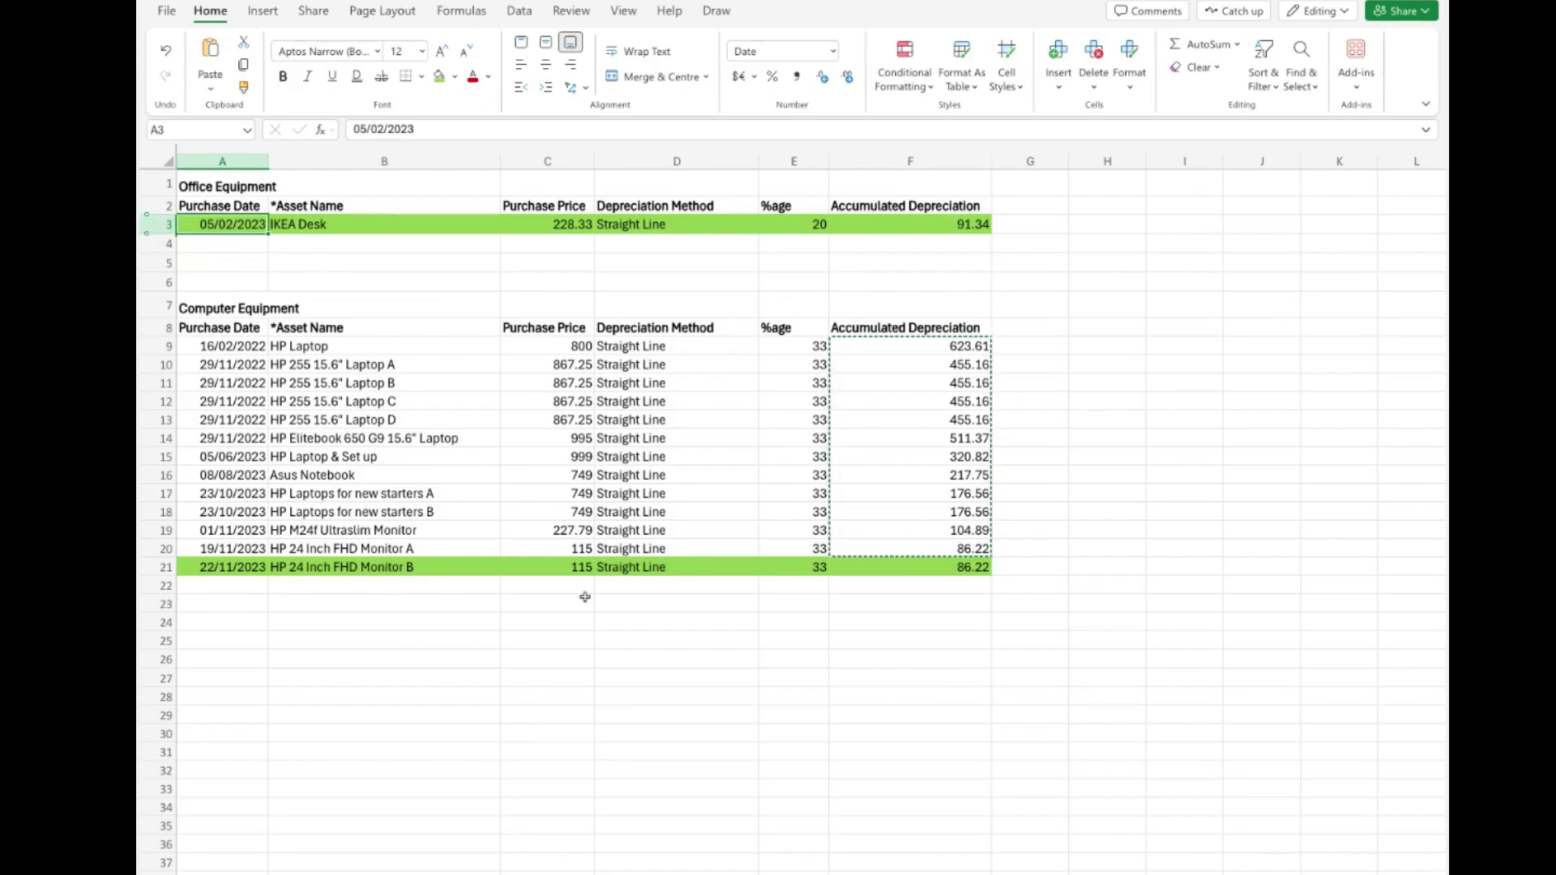
{"action": "left_click", "coordinate": [225, 570]}
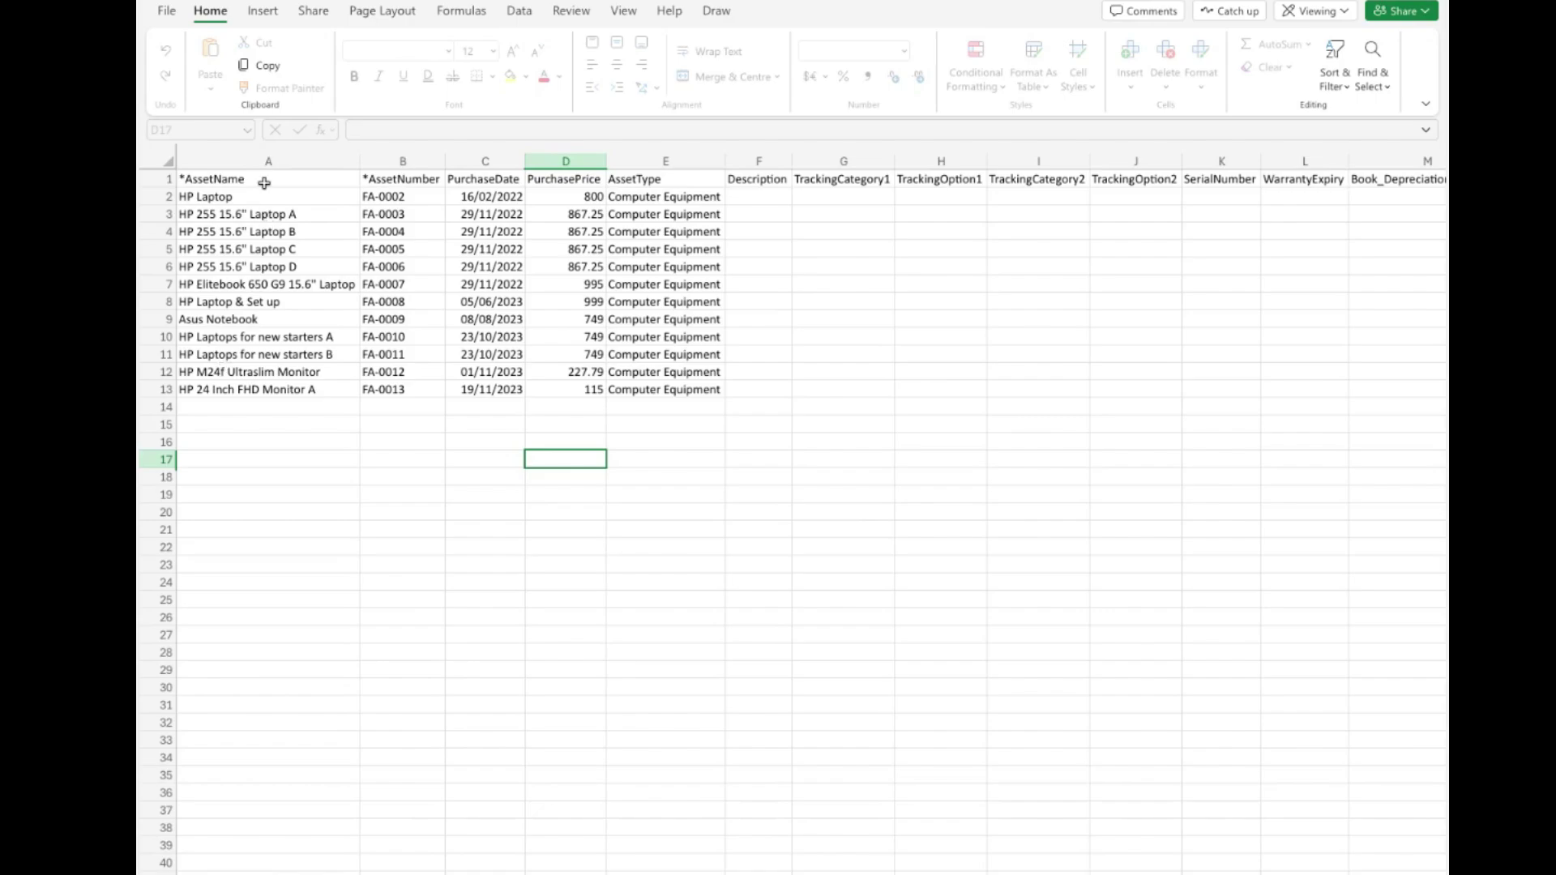
{"action": "left_click", "coordinate": [410, 200]}
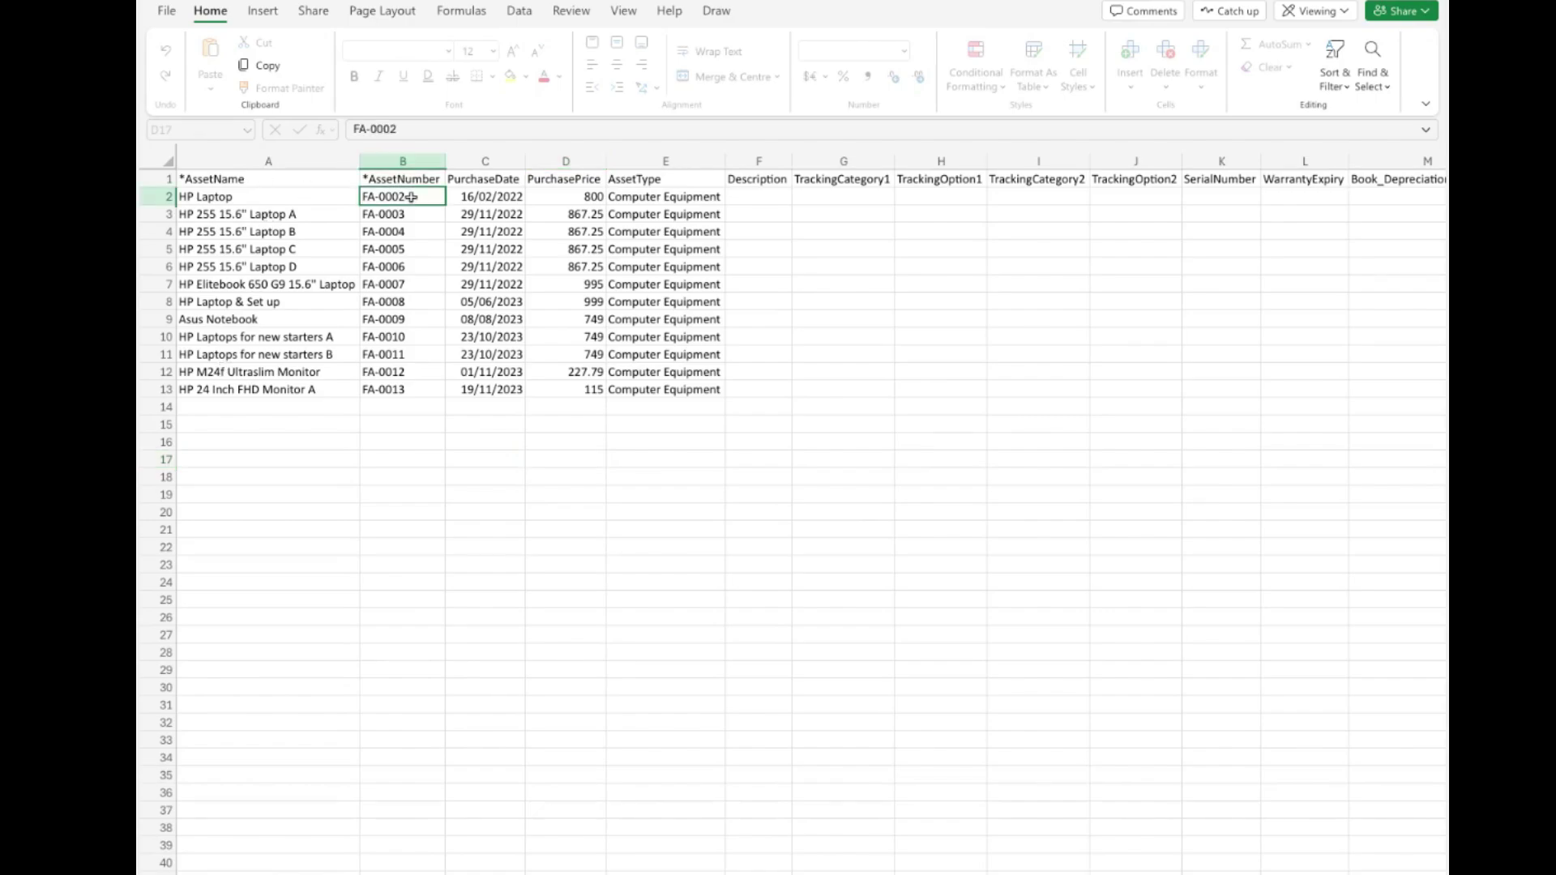
{"action": "left_click", "coordinate": [407, 392]}
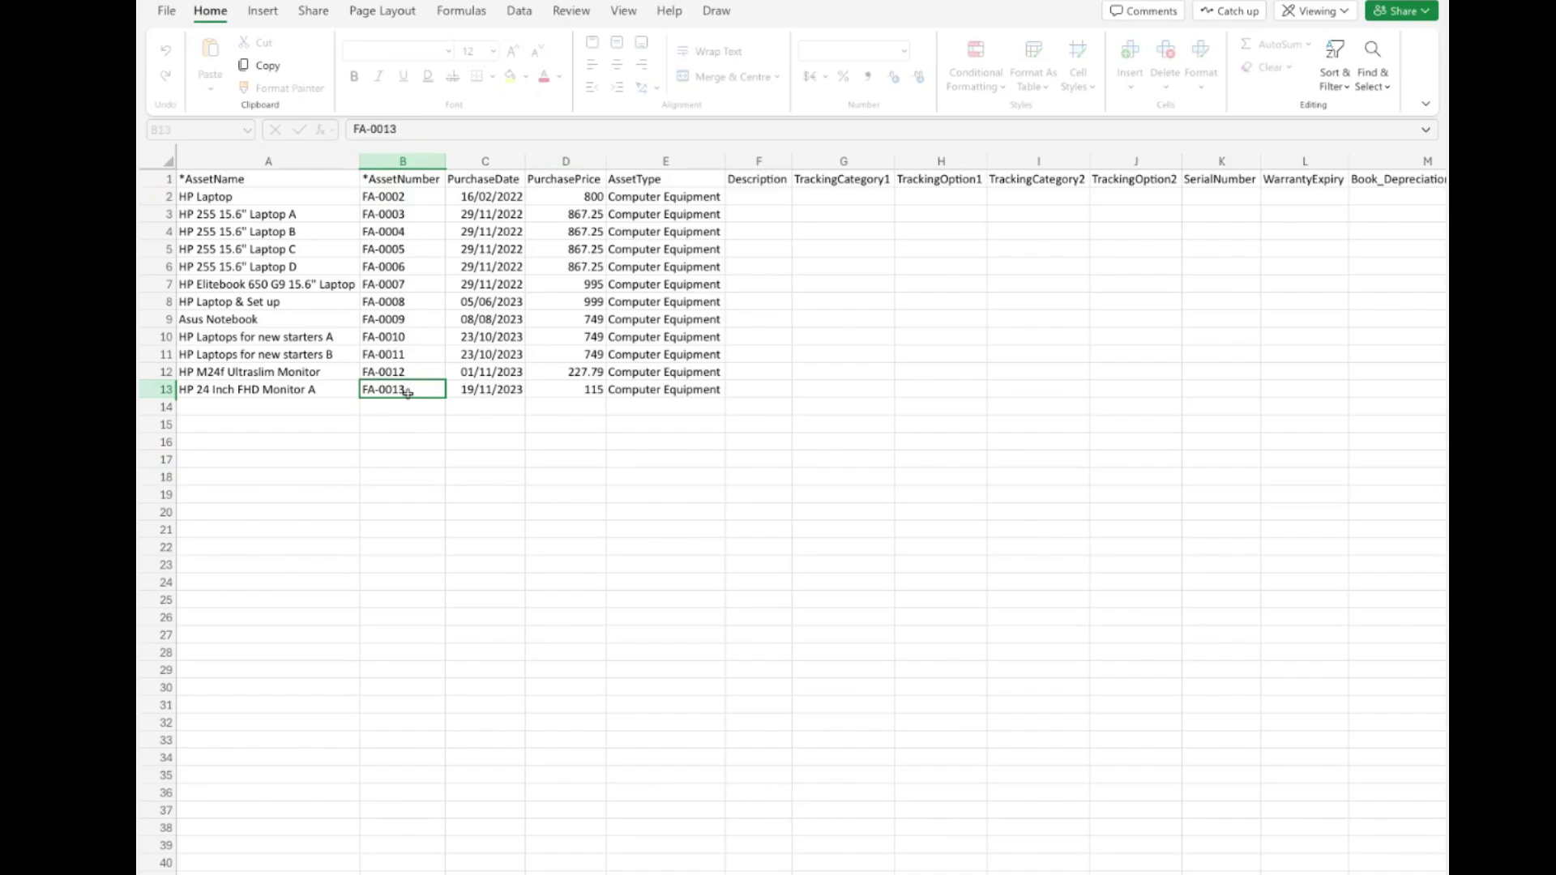
{"action": "left_click", "coordinate": [483, 195]}
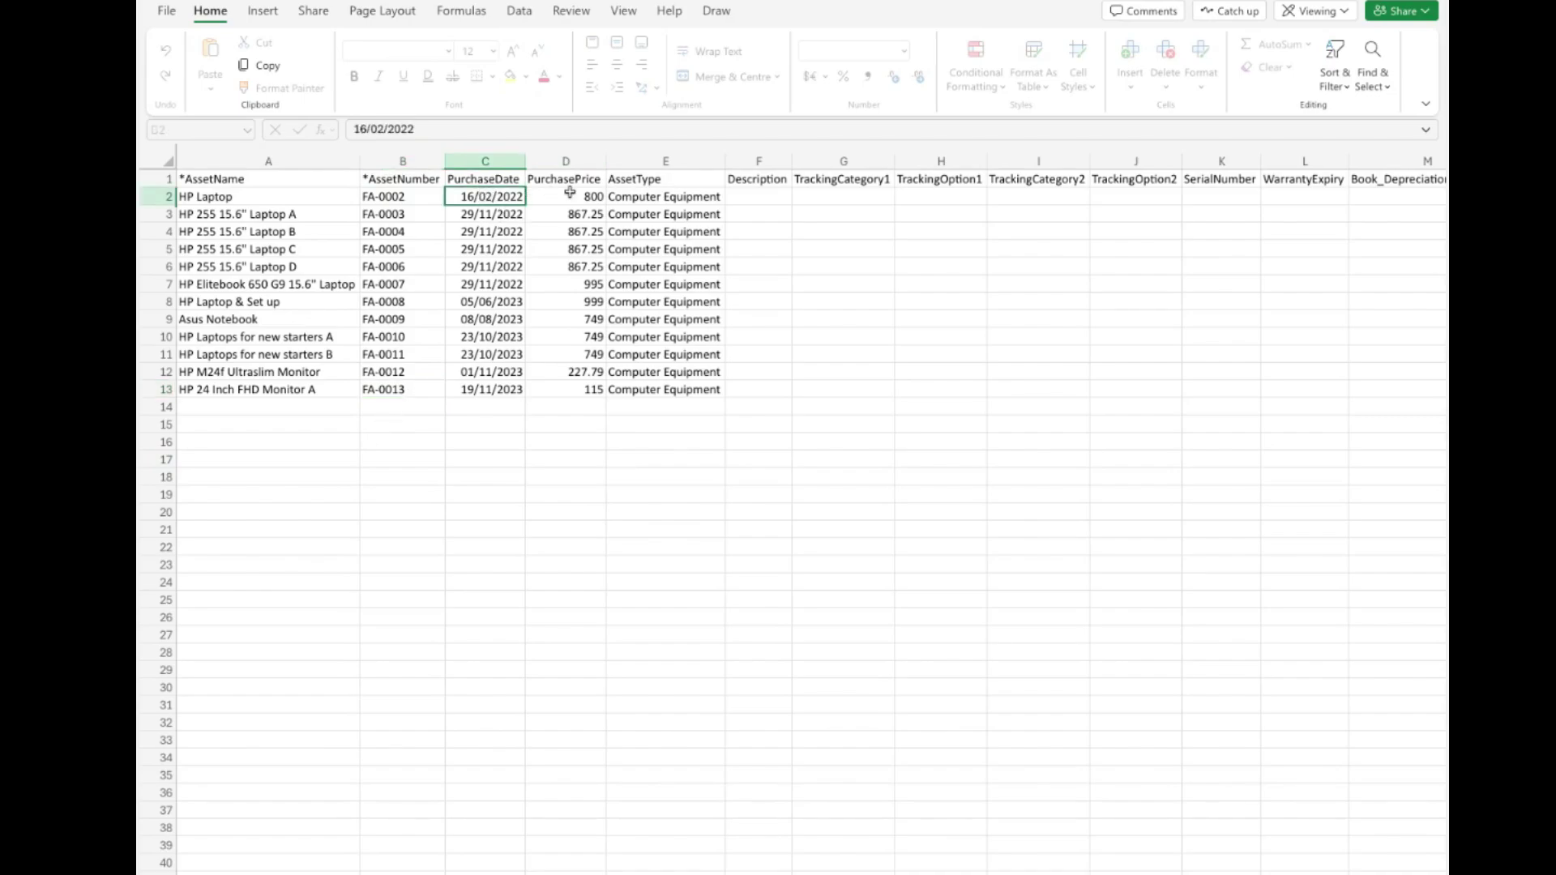
{"action": "left_click", "coordinate": [570, 195]}
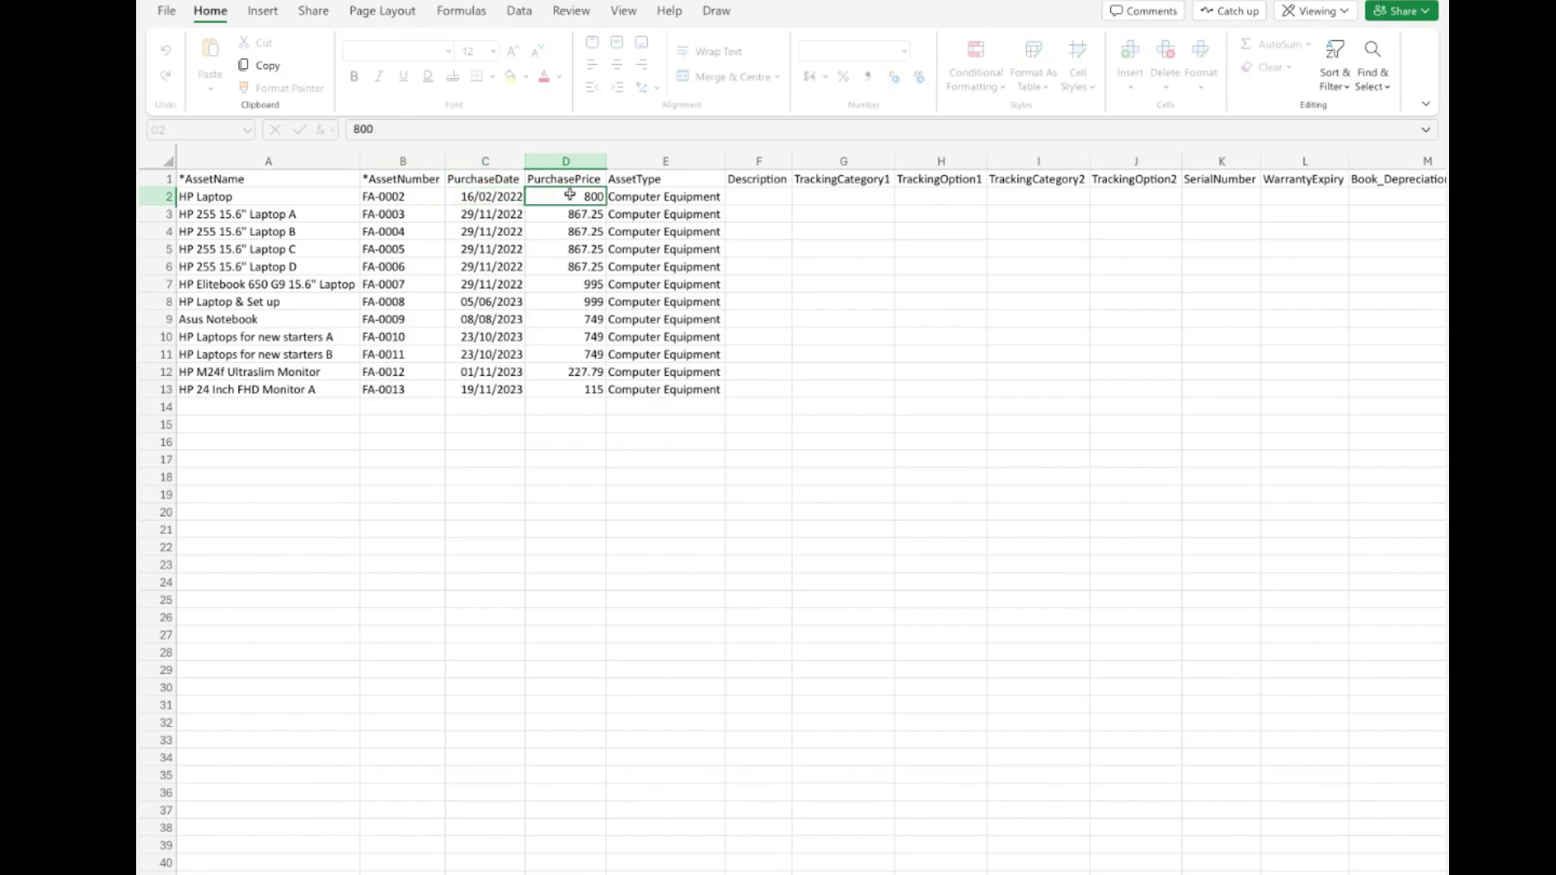
{"action": "left_click", "coordinate": [654, 196]}
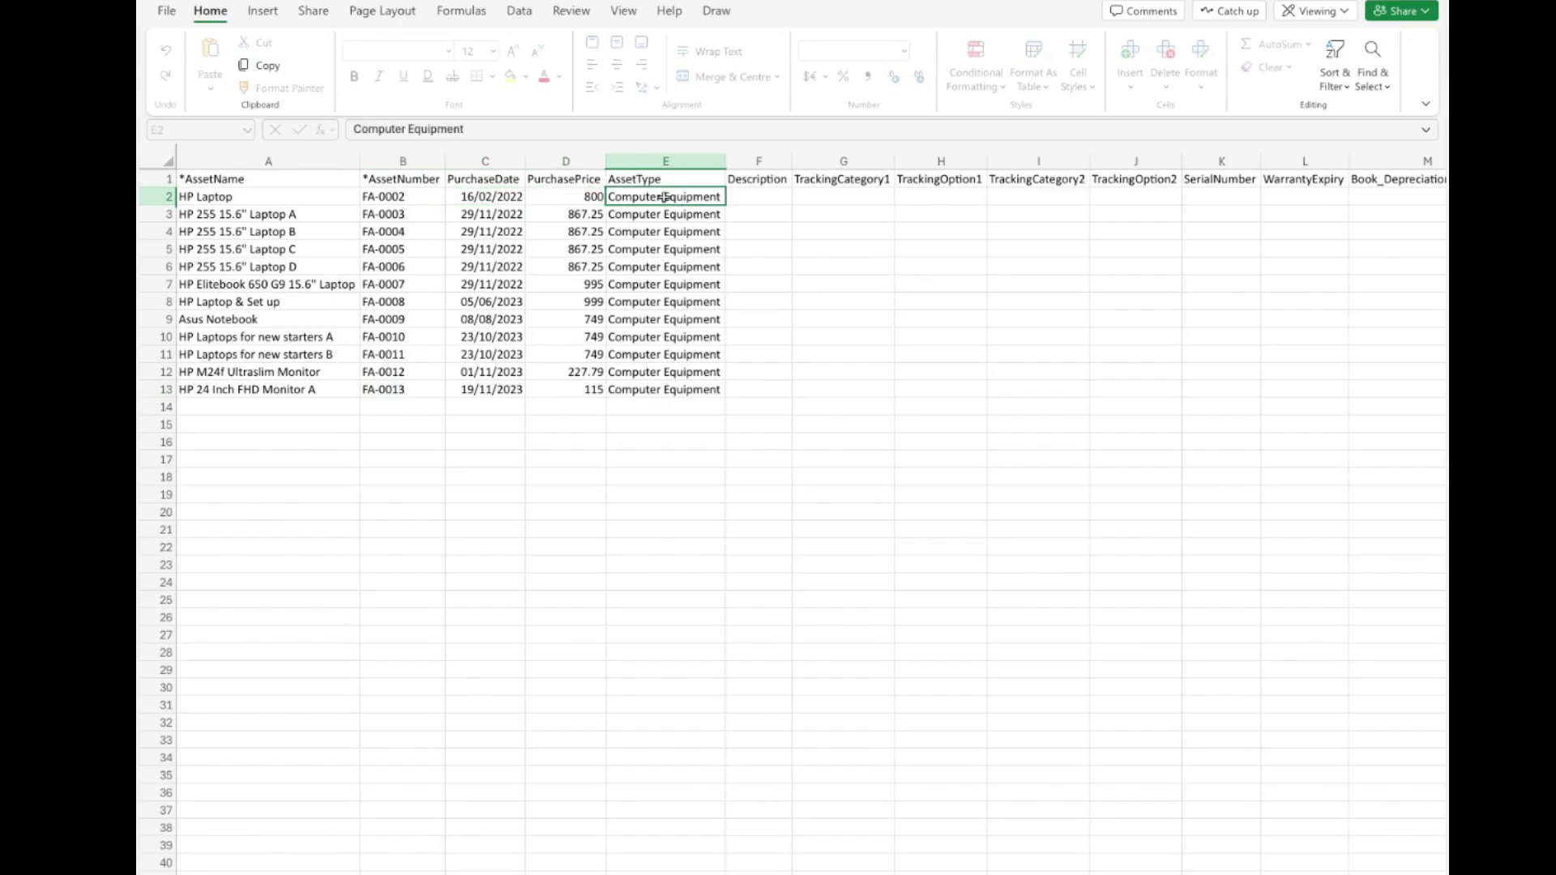
Compare the import file's opening book accumulated depreciation column with the computer equipment's accumulated depreciation in the existing asset list
{"action": "scroll", "coordinate": [901, 234], "scroll_direction": "right", "scroll_amount": 10}
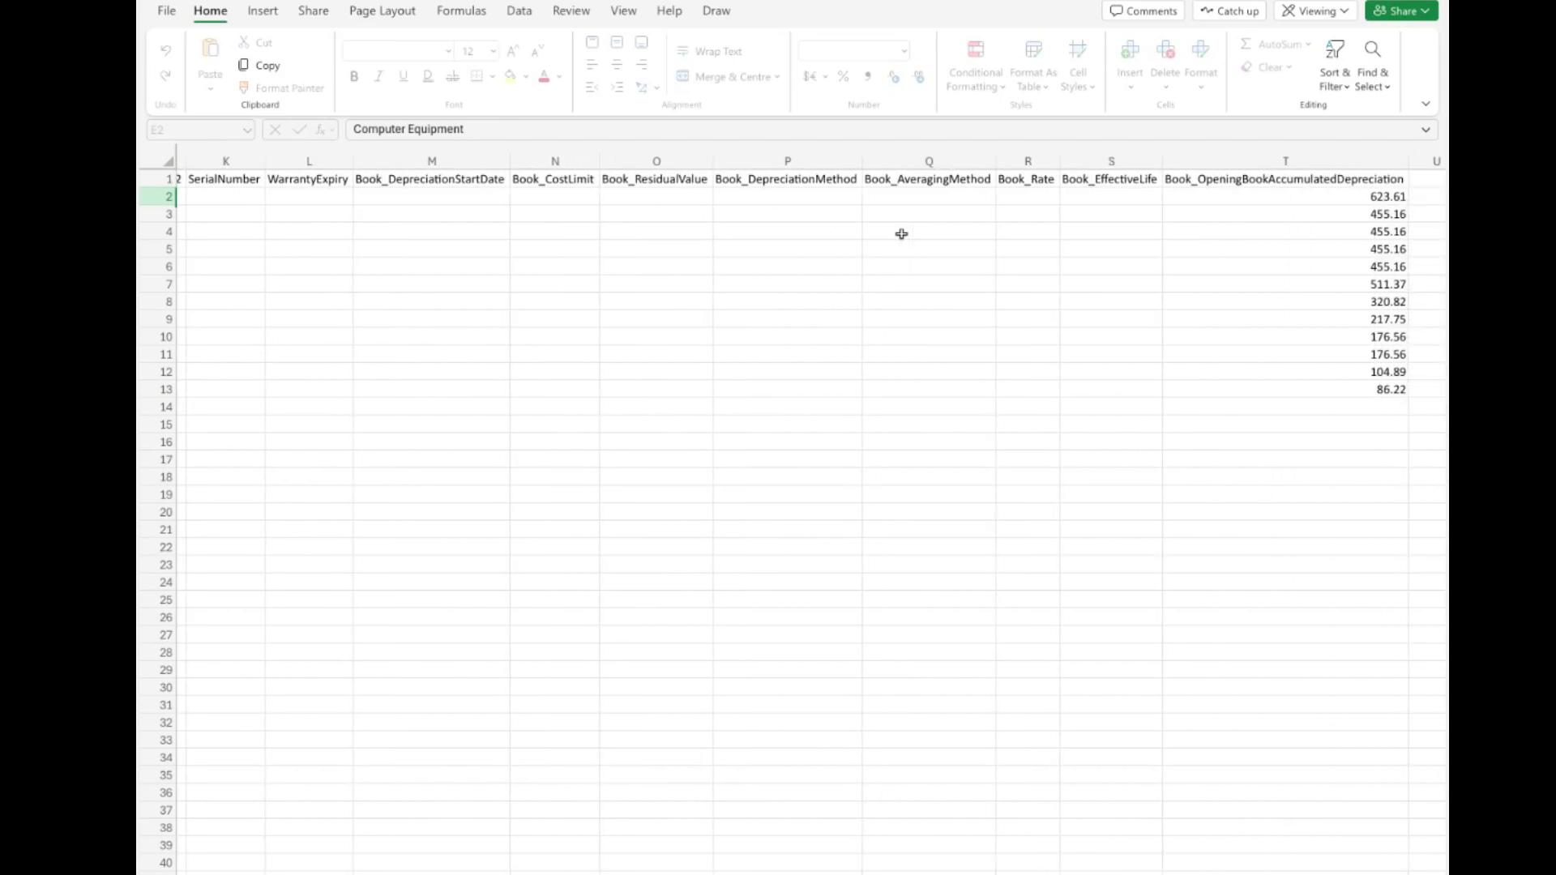
{"action": "scroll", "coordinate": [901, 234], "scroll_direction": "right", "scroll_amount": 1}
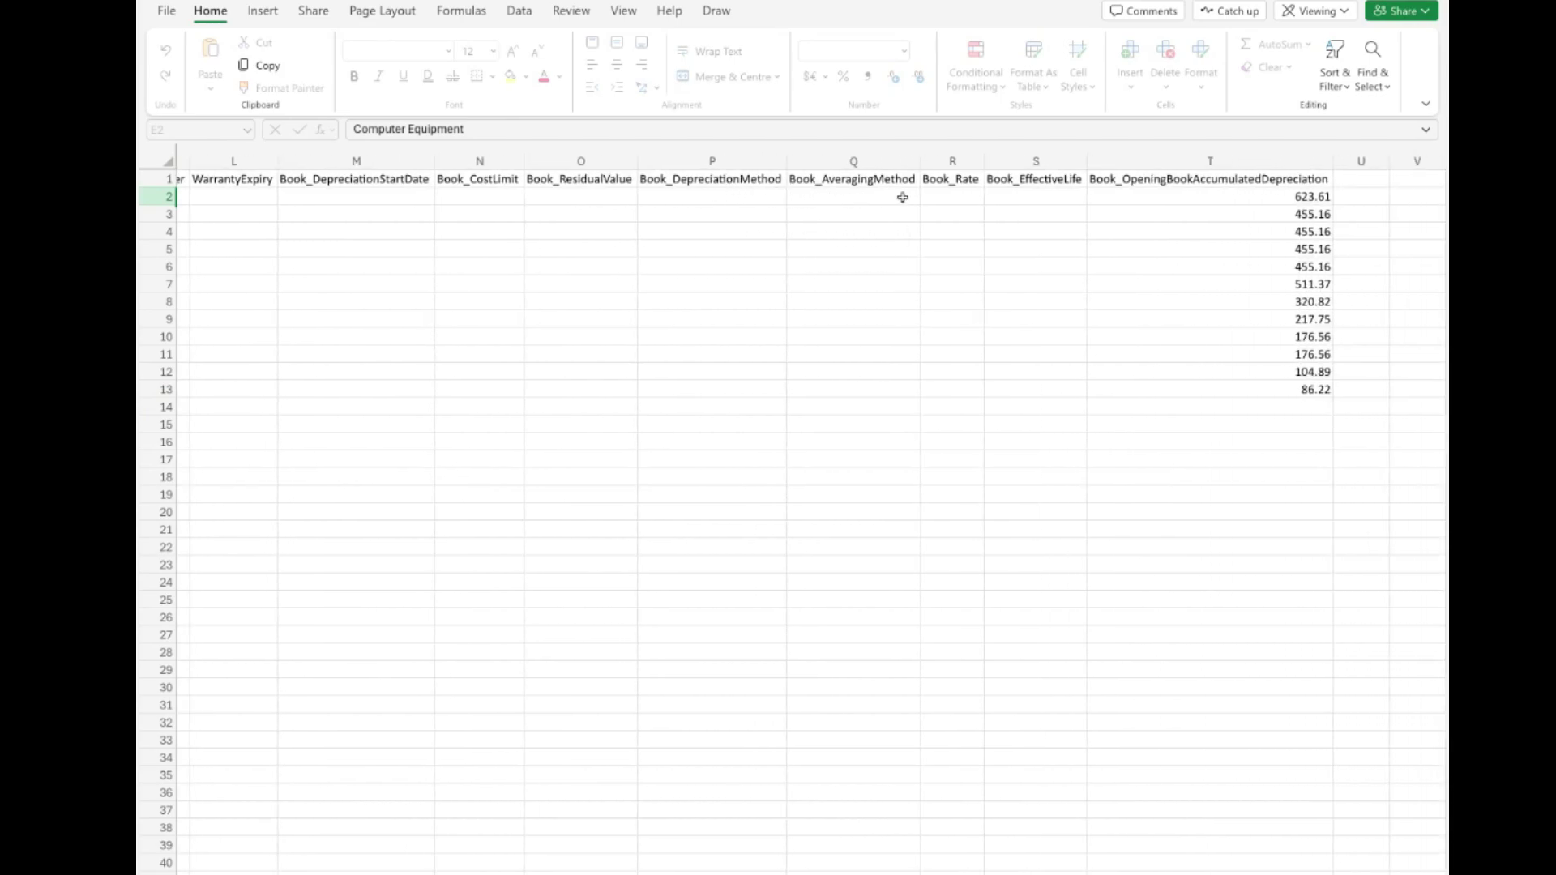
{"action": "left_click", "coordinate": [1219, 196]}
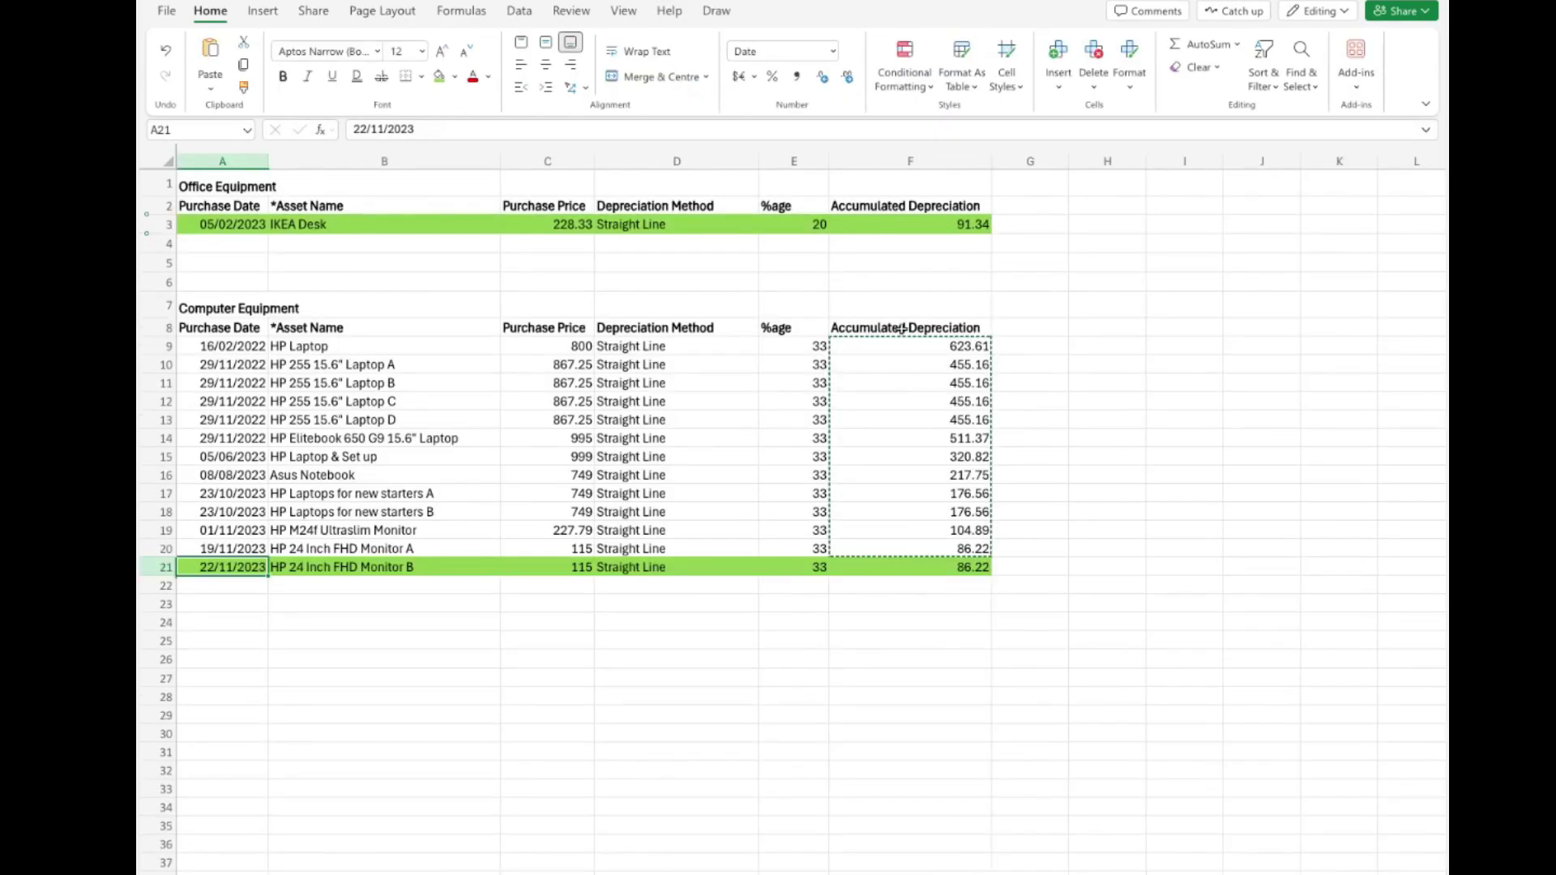
{"action": "left_click", "coordinate": [899, 329]}
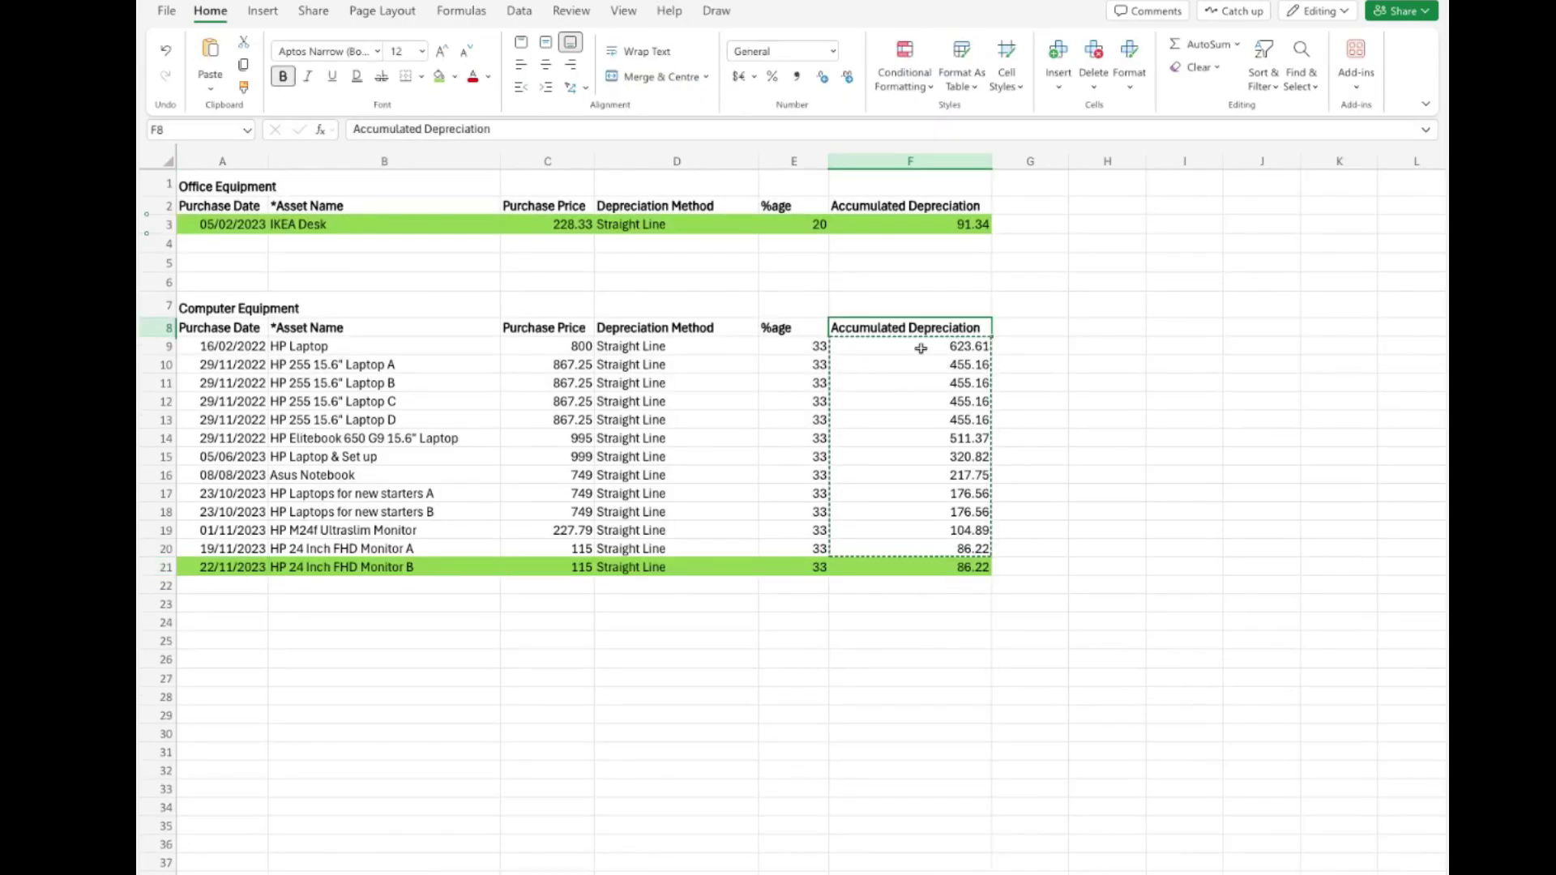
{"action": "left_click_drag", "start_coordinate": [921, 343], "coordinate": [920, 567]}
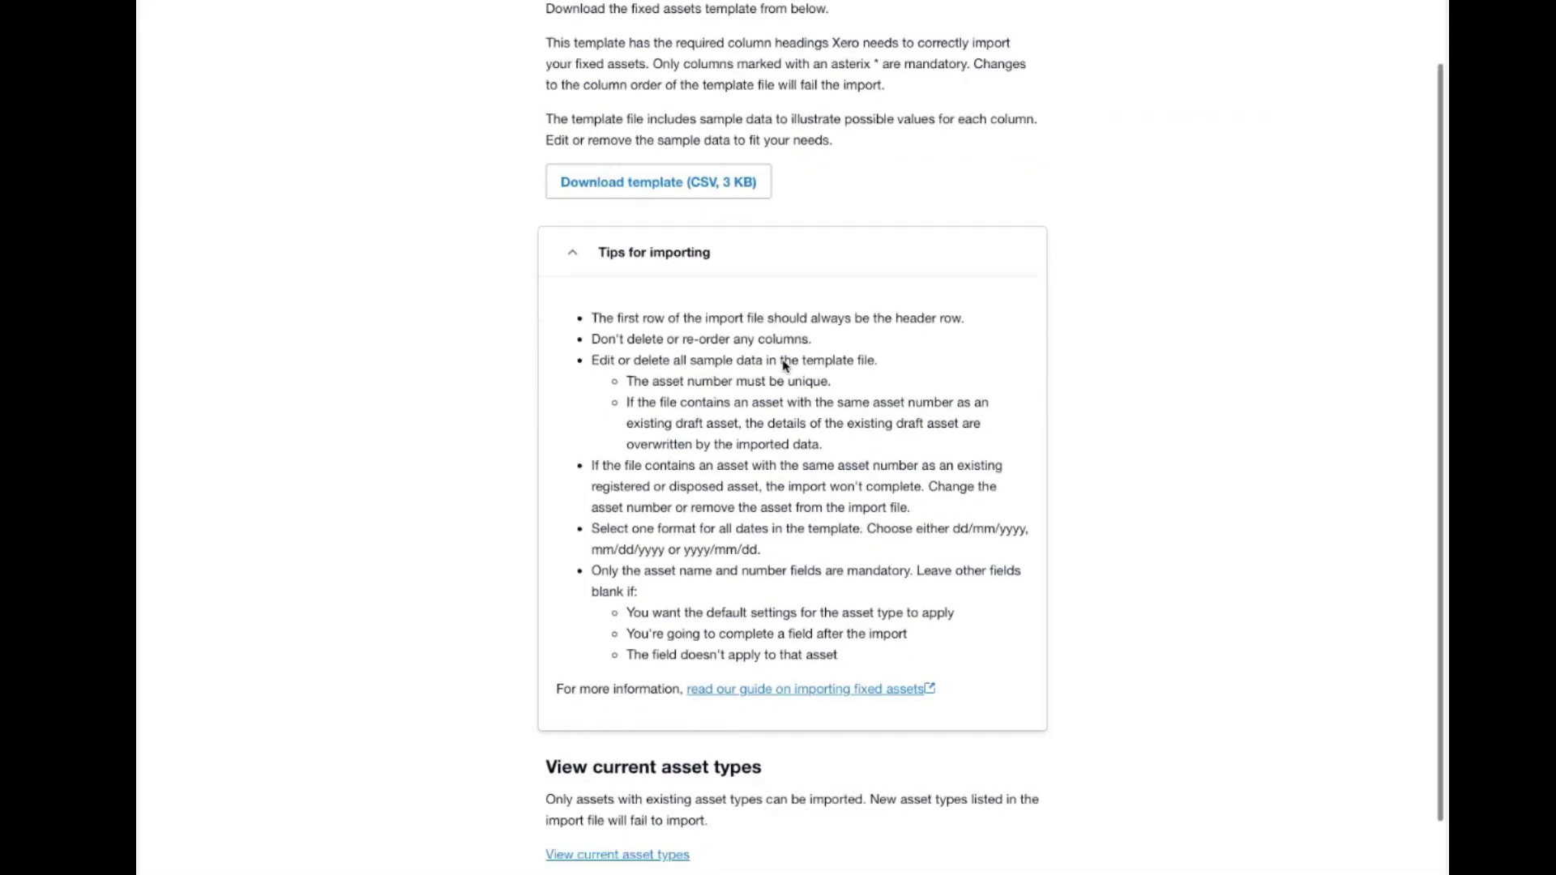
Set the import date format to dd/mm/yyyy and upload the file Fixed Assets to Import.csv
{"action": "scroll", "coordinate": [777, 348], "scroll_direction": "down", "scroll_amount": 3}
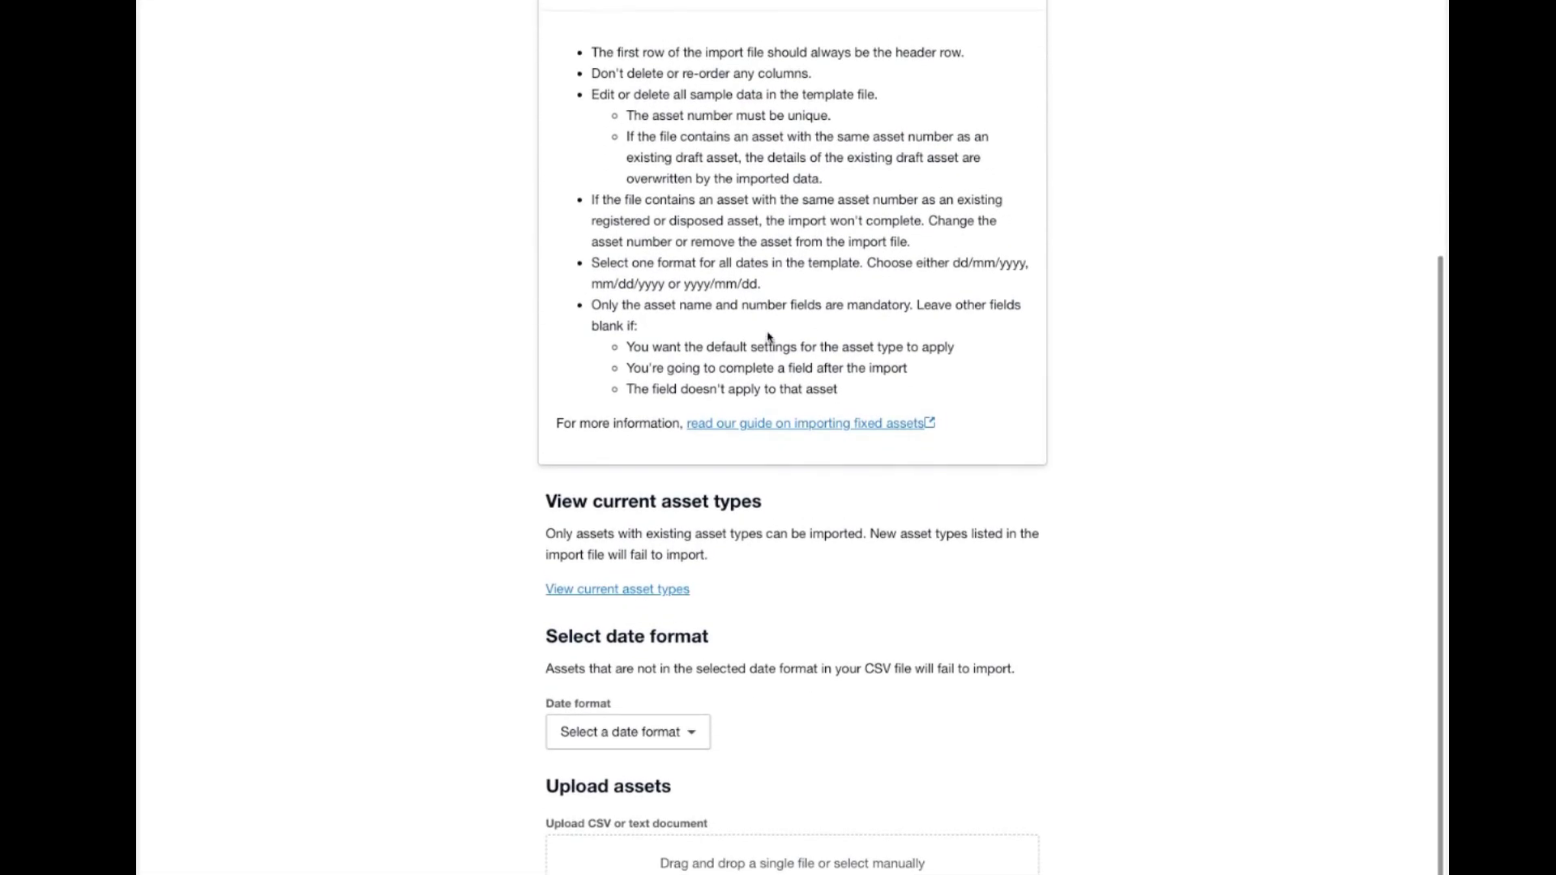
{"action": "left_click", "coordinate": [674, 739]}
{"action": "left_click", "coordinate": [601, 646]}
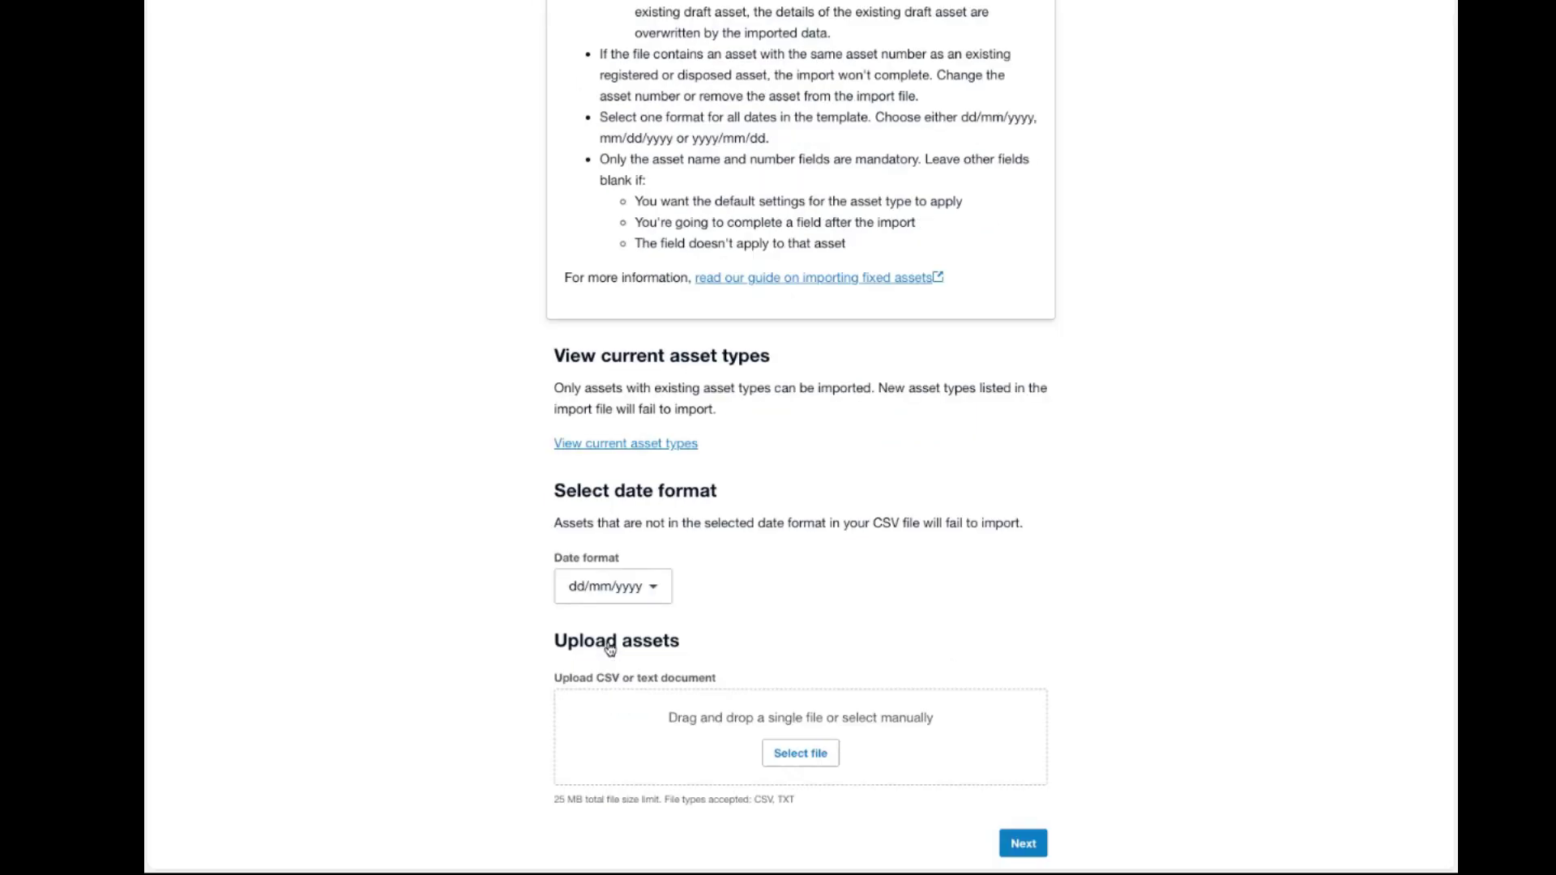
{"action": "left_click", "coordinate": [810, 761]}
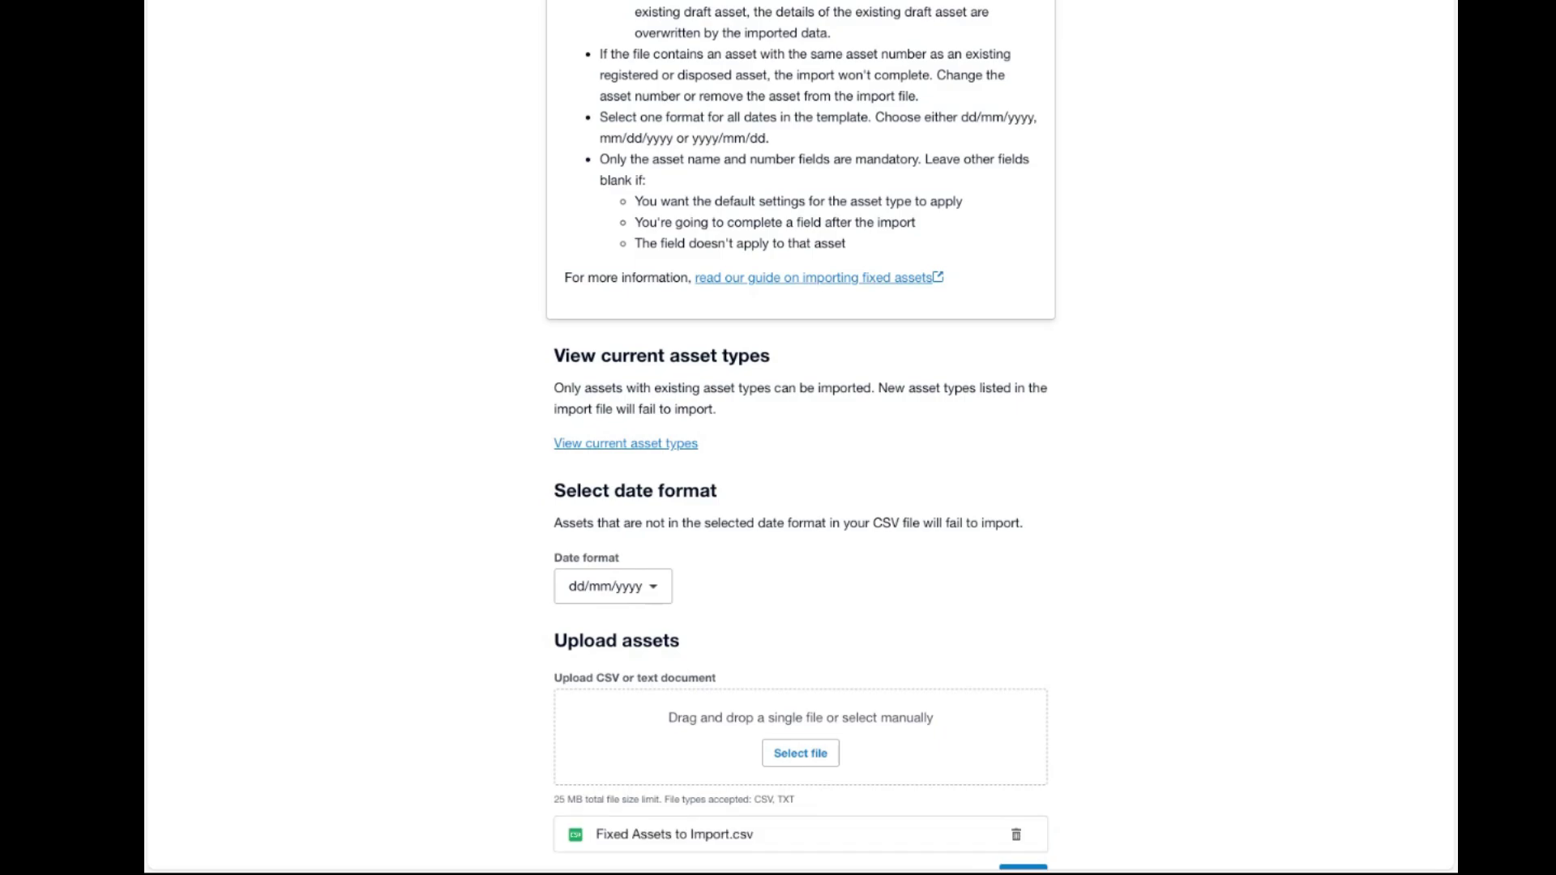
Proceed to the import summary and complete the fixed assets import
{"action": "scroll", "coordinate": [801, 438], "scroll_direction": "down", "scroll_amount": 1}
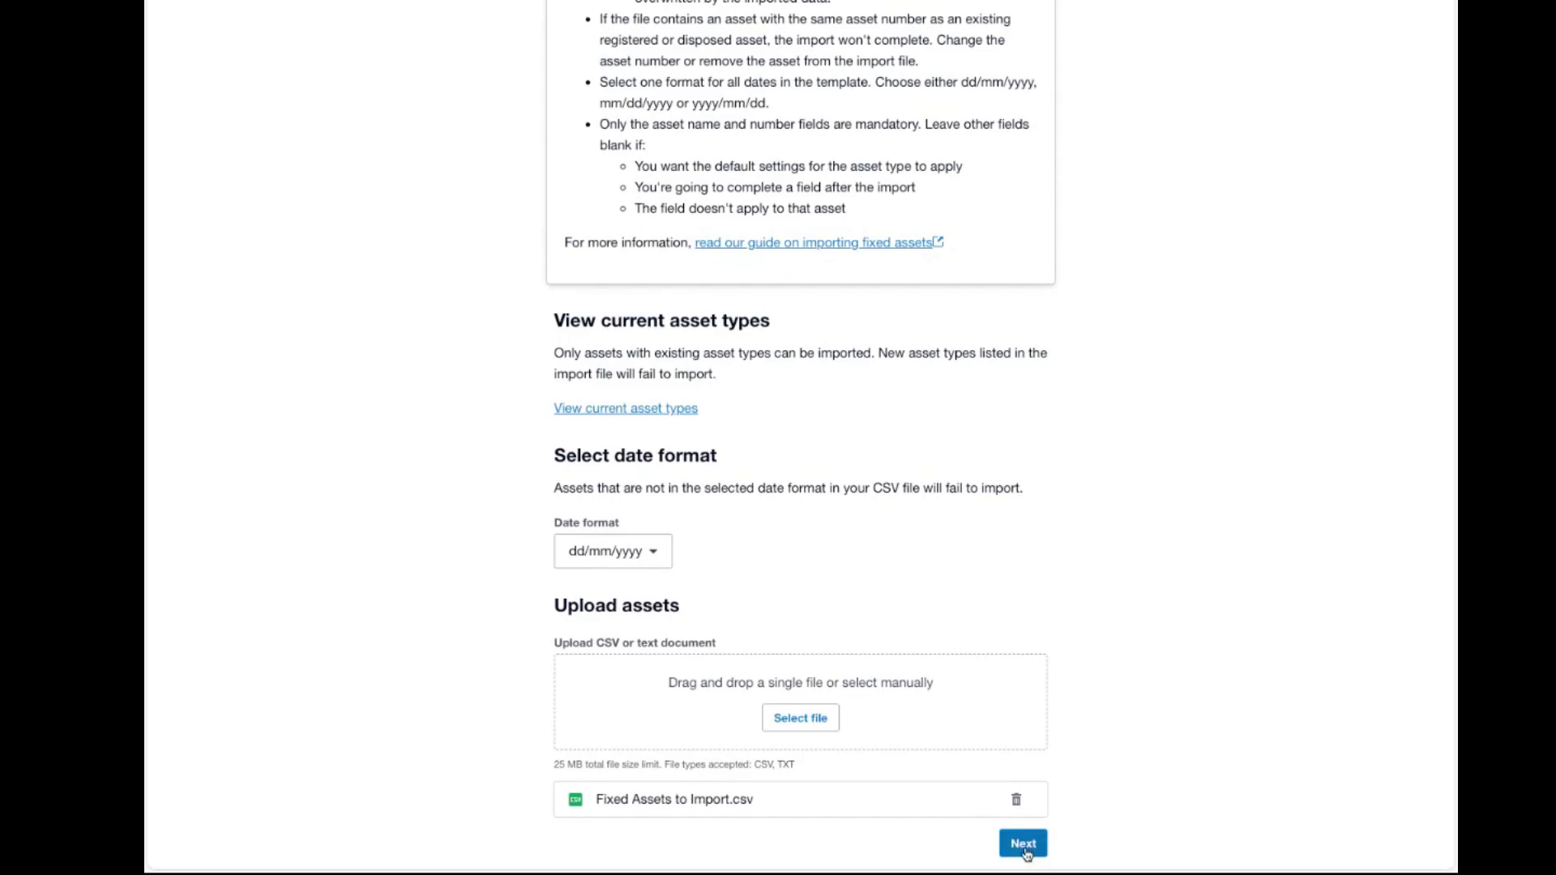
{"action": "left_click", "coordinate": [1025, 845]}
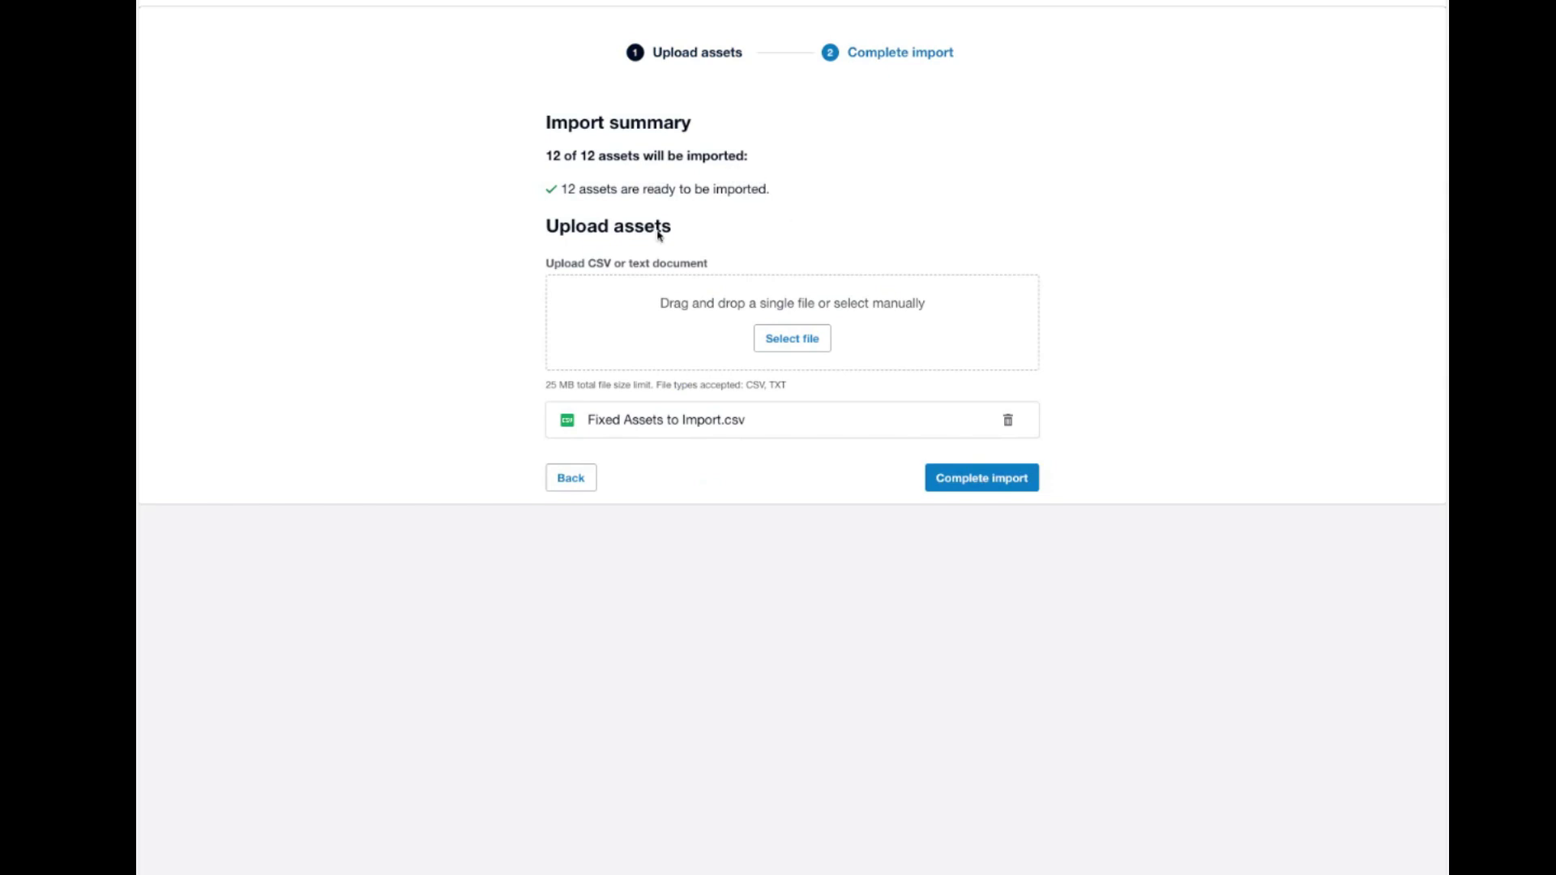
{"action": "left_click", "coordinate": [985, 484]}
Review the imported computer equipment in the draft assets list
{"action": "scroll", "coordinate": [1391, 538], "scroll_direction": "down", "scroll_amount": 3}
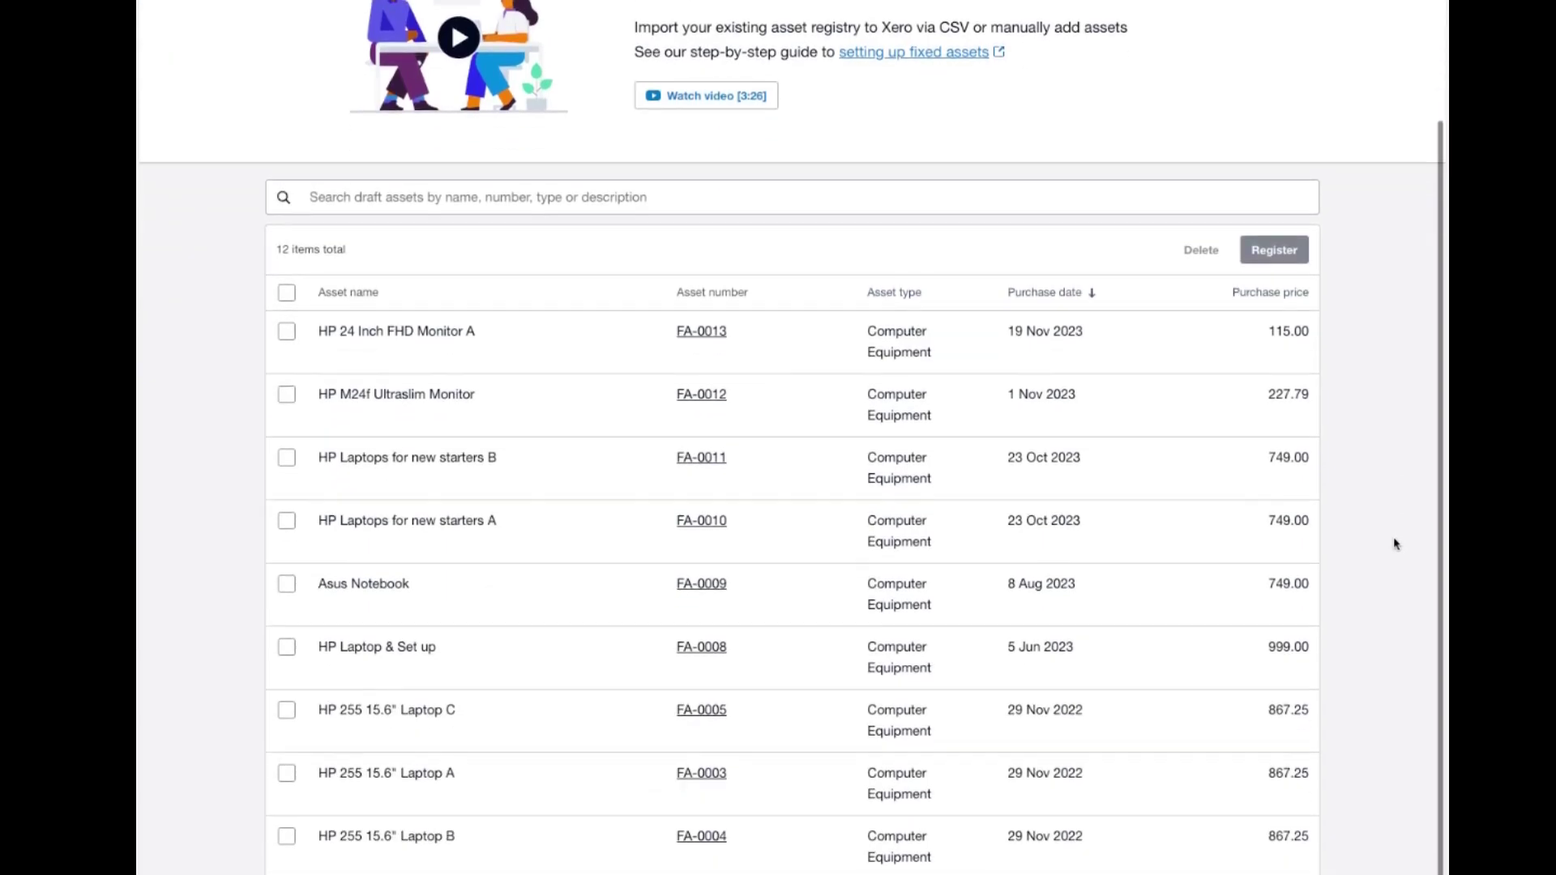
{"action": "scroll", "coordinate": [1392, 538], "scroll_direction": "up", "scroll_amount": 3}
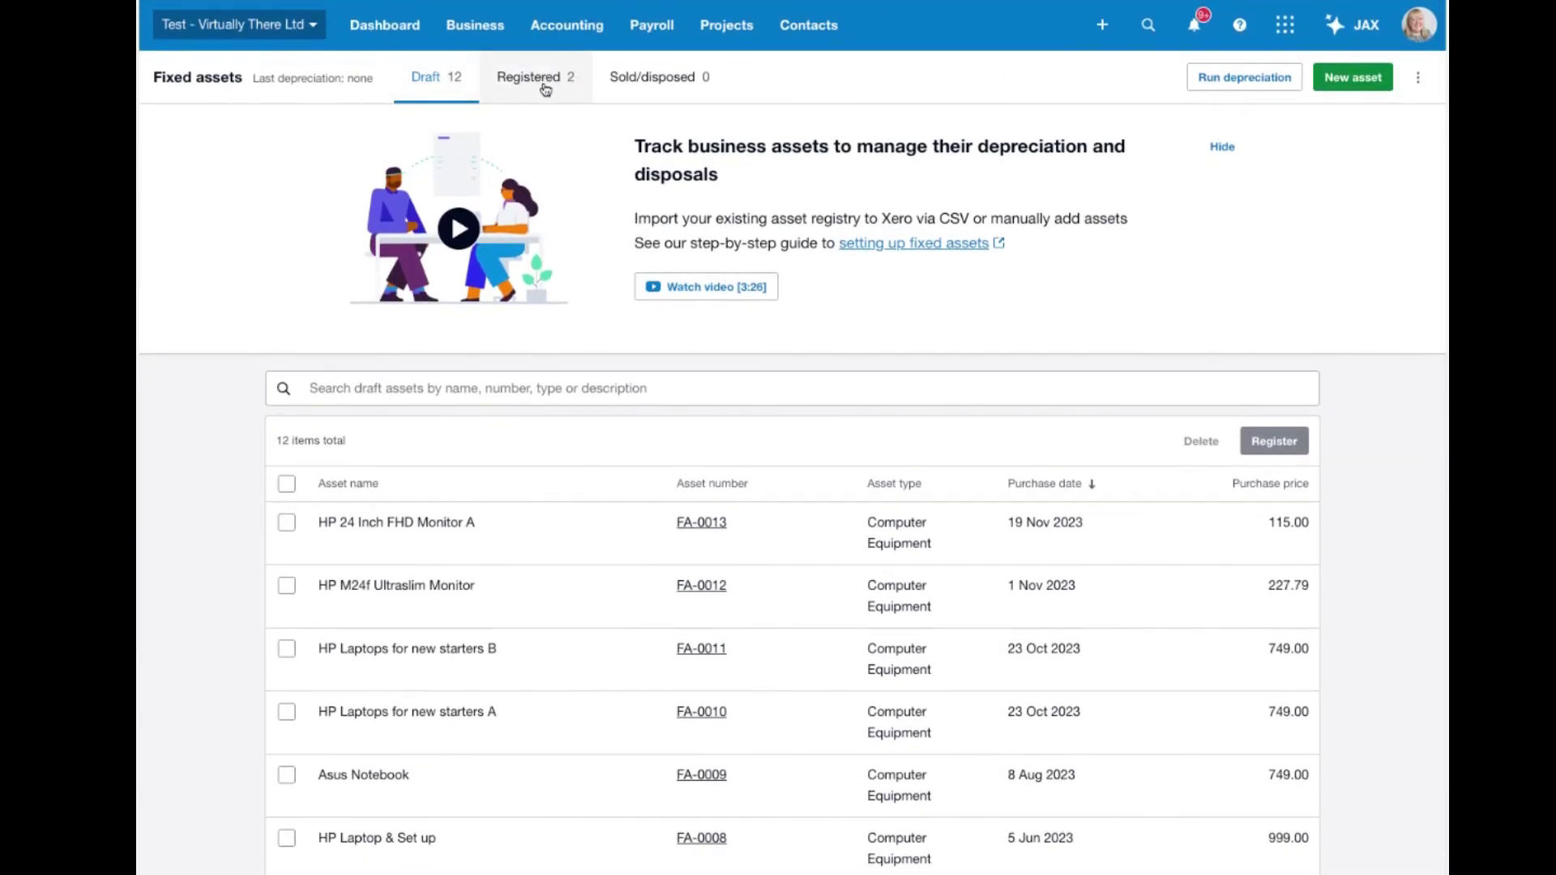
{"action": "scroll", "coordinate": [316, 182], "scroll_direction": "down", "scroll_amount": 3}
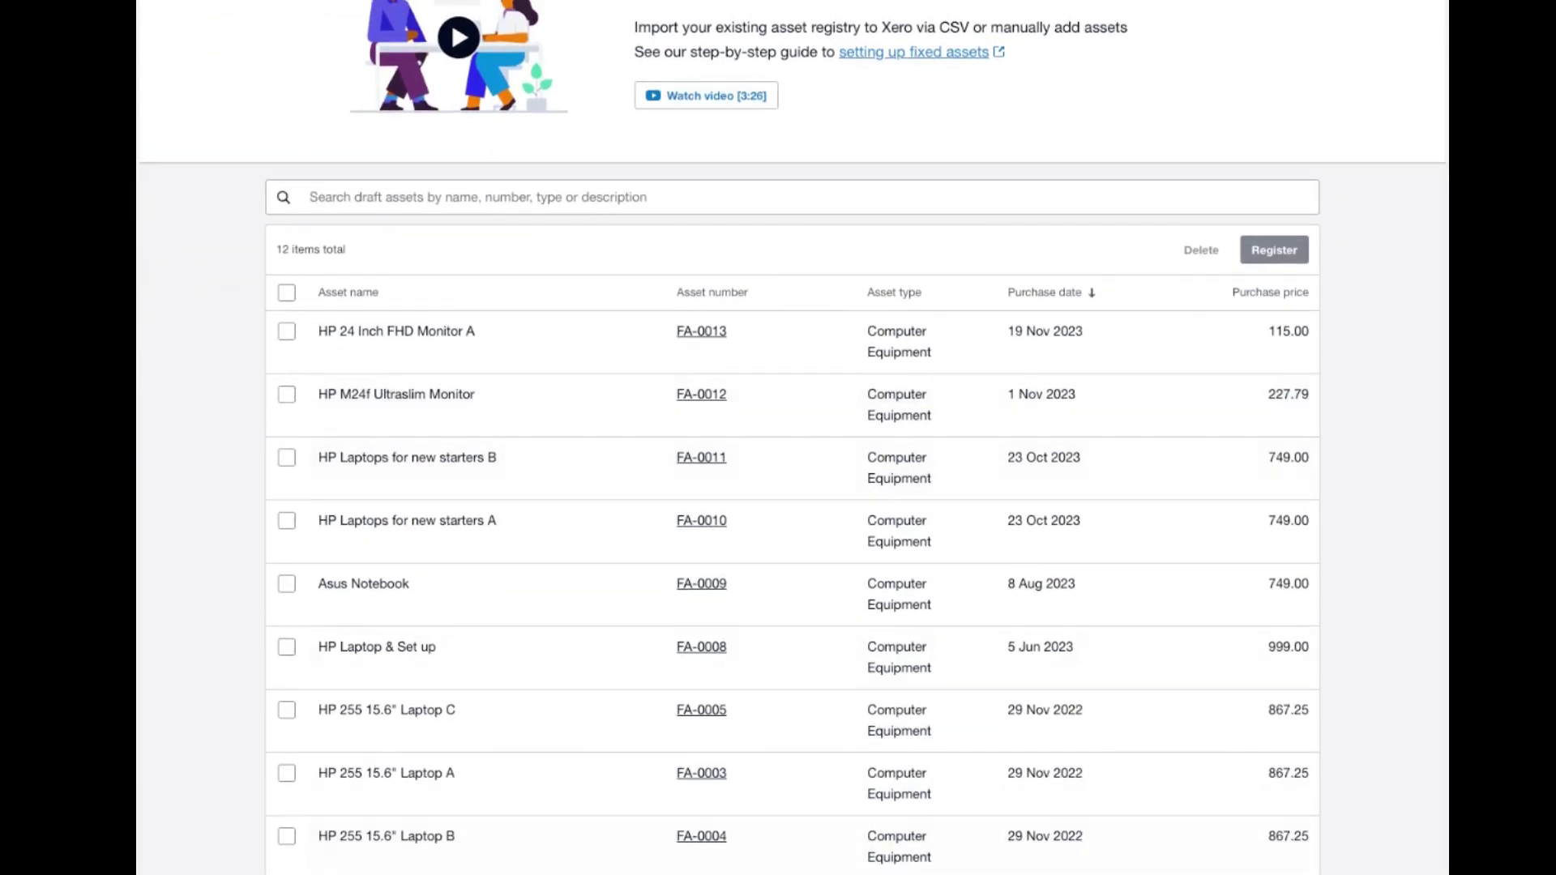
{"action": "left_click", "coordinate": [401, 873]}
{"action": "left_click", "coordinate": [400, 828]}
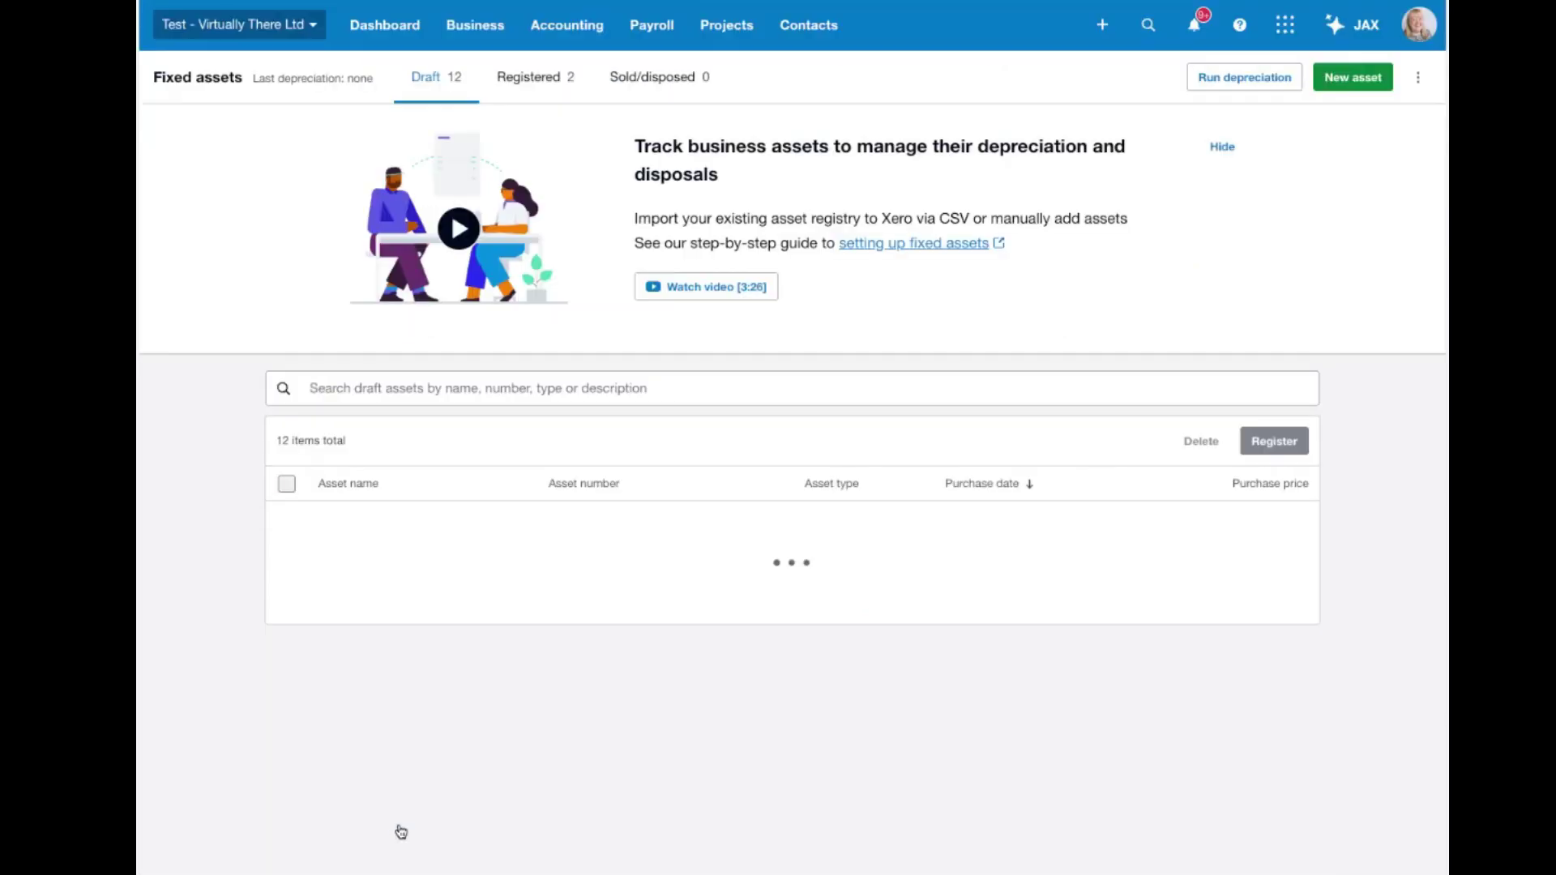
Open the draft HP Laptop asset, check its details and book depreciation settings, and register it
{"action": "scroll", "coordinate": [236, 736], "scroll_direction": "down", "scroll_amount": 5}
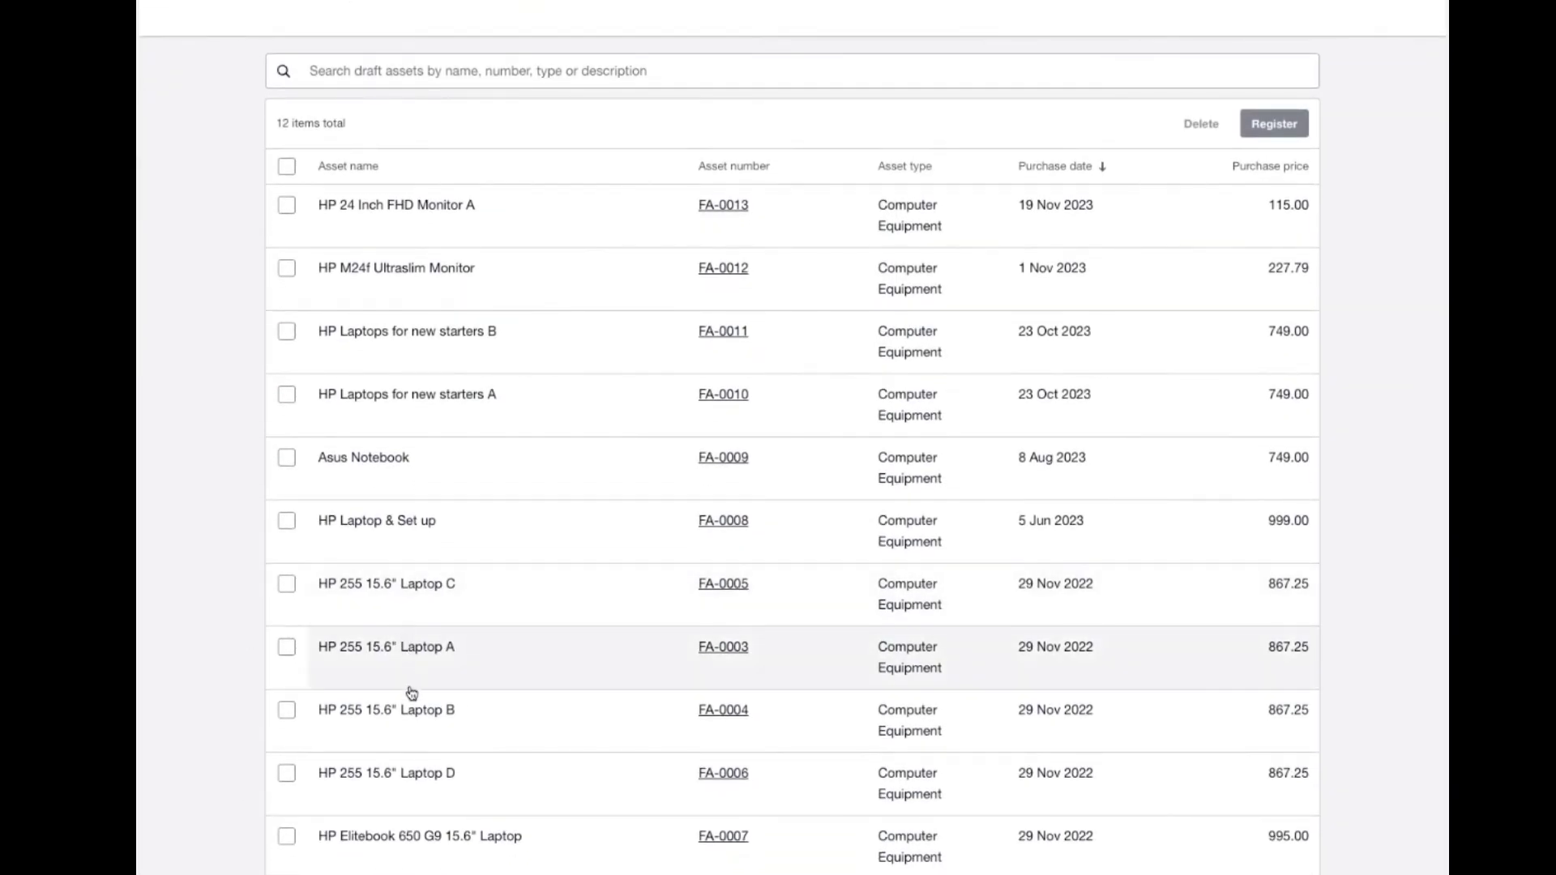
{"action": "left_click", "coordinate": [364, 873]}
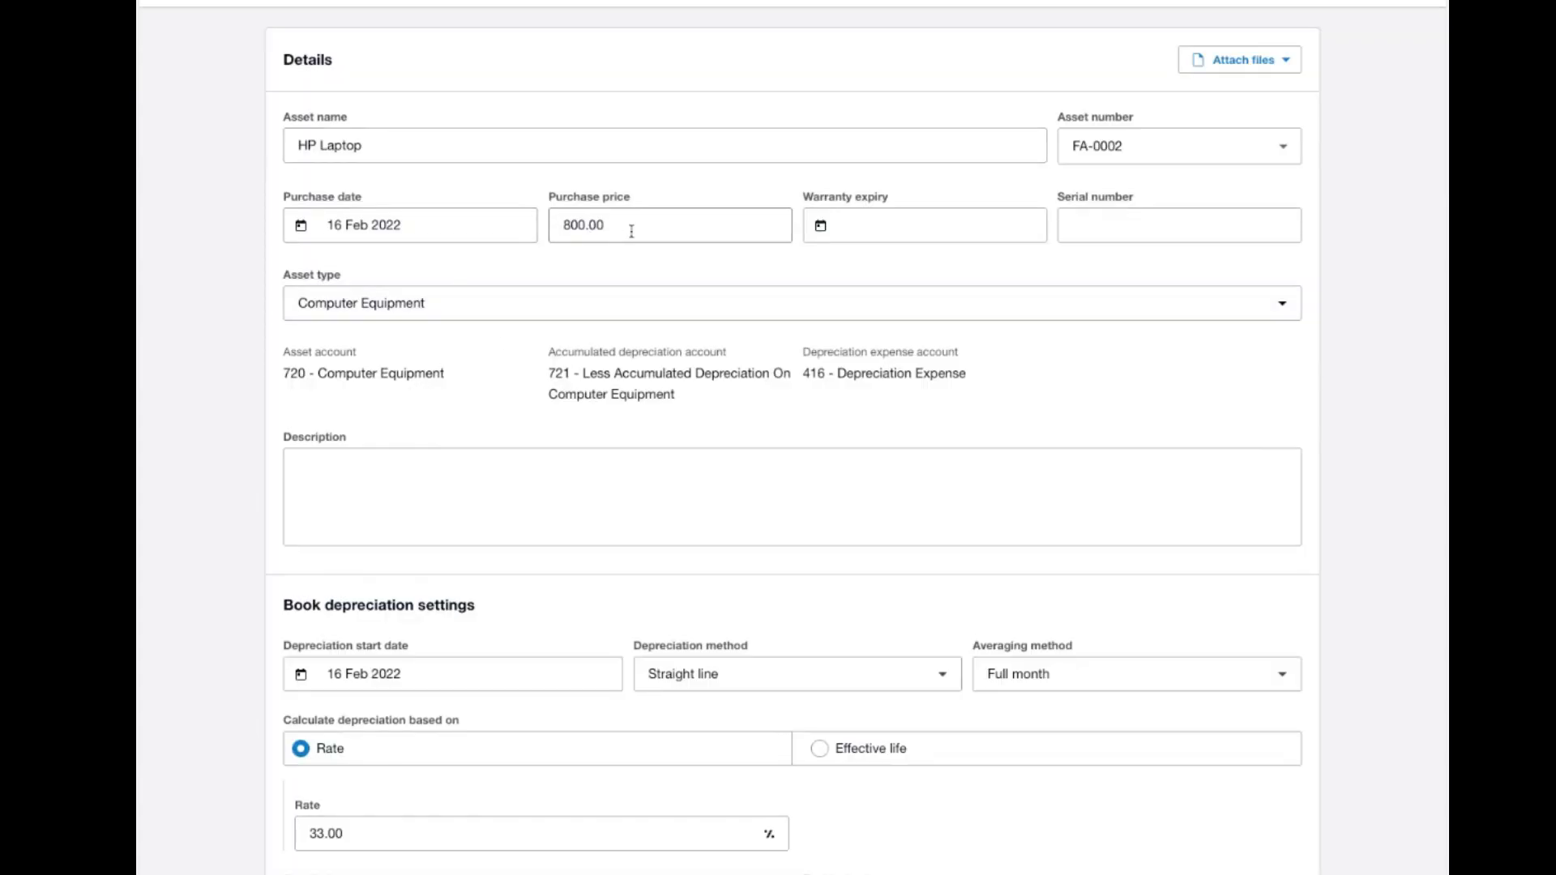
{"action": "scroll", "coordinate": [490, 314], "scroll_direction": "down", "scroll_amount": 2}
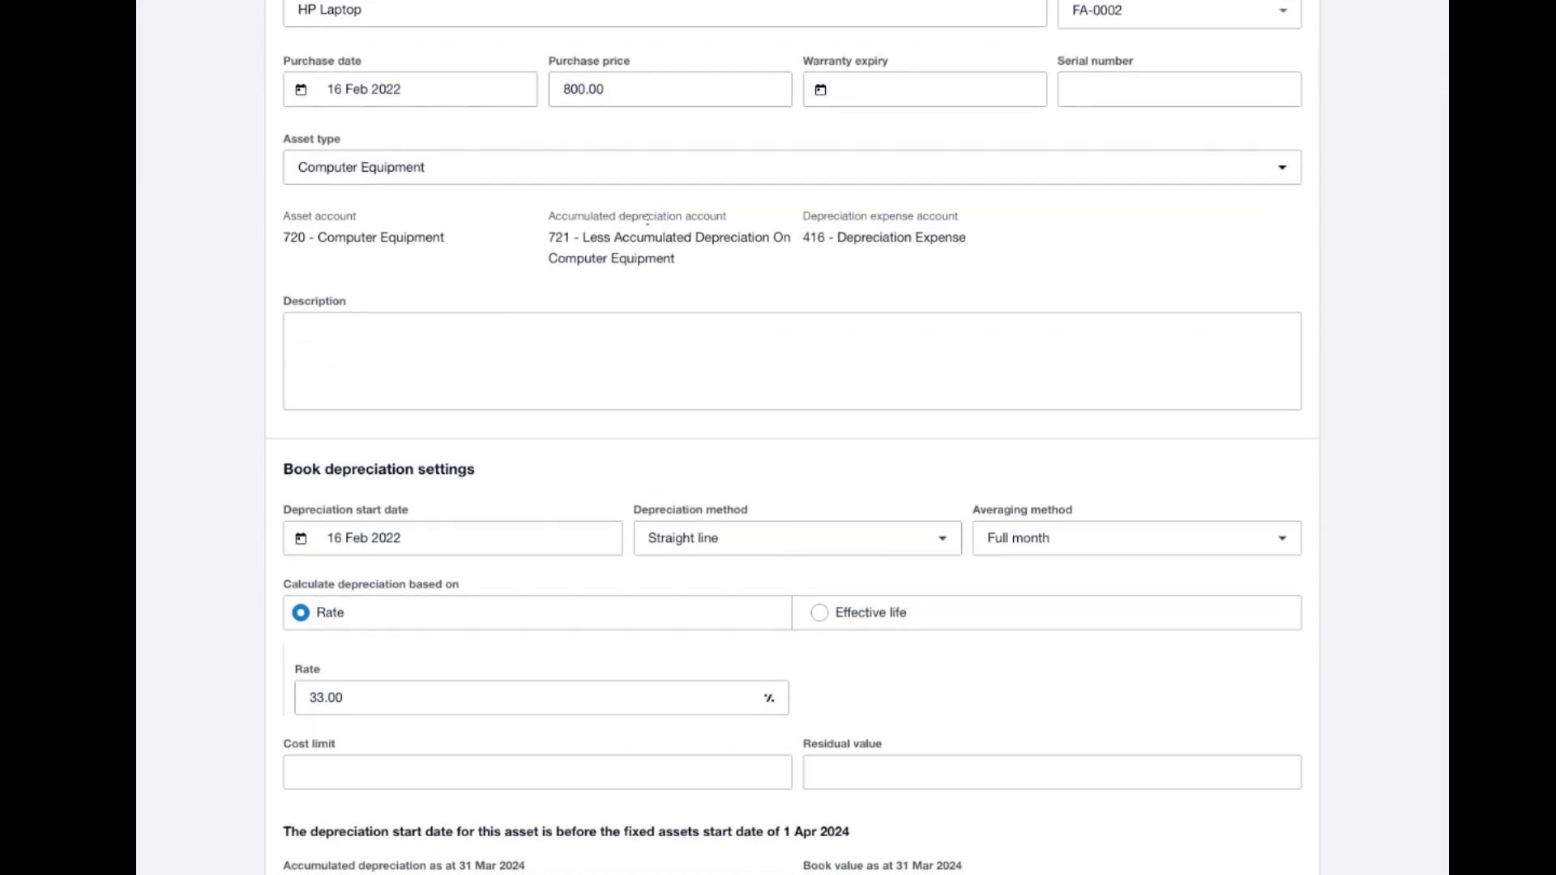
{"action": "scroll", "coordinate": [706, 217], "scroll_direction": "down", "scroll_amount": 1}
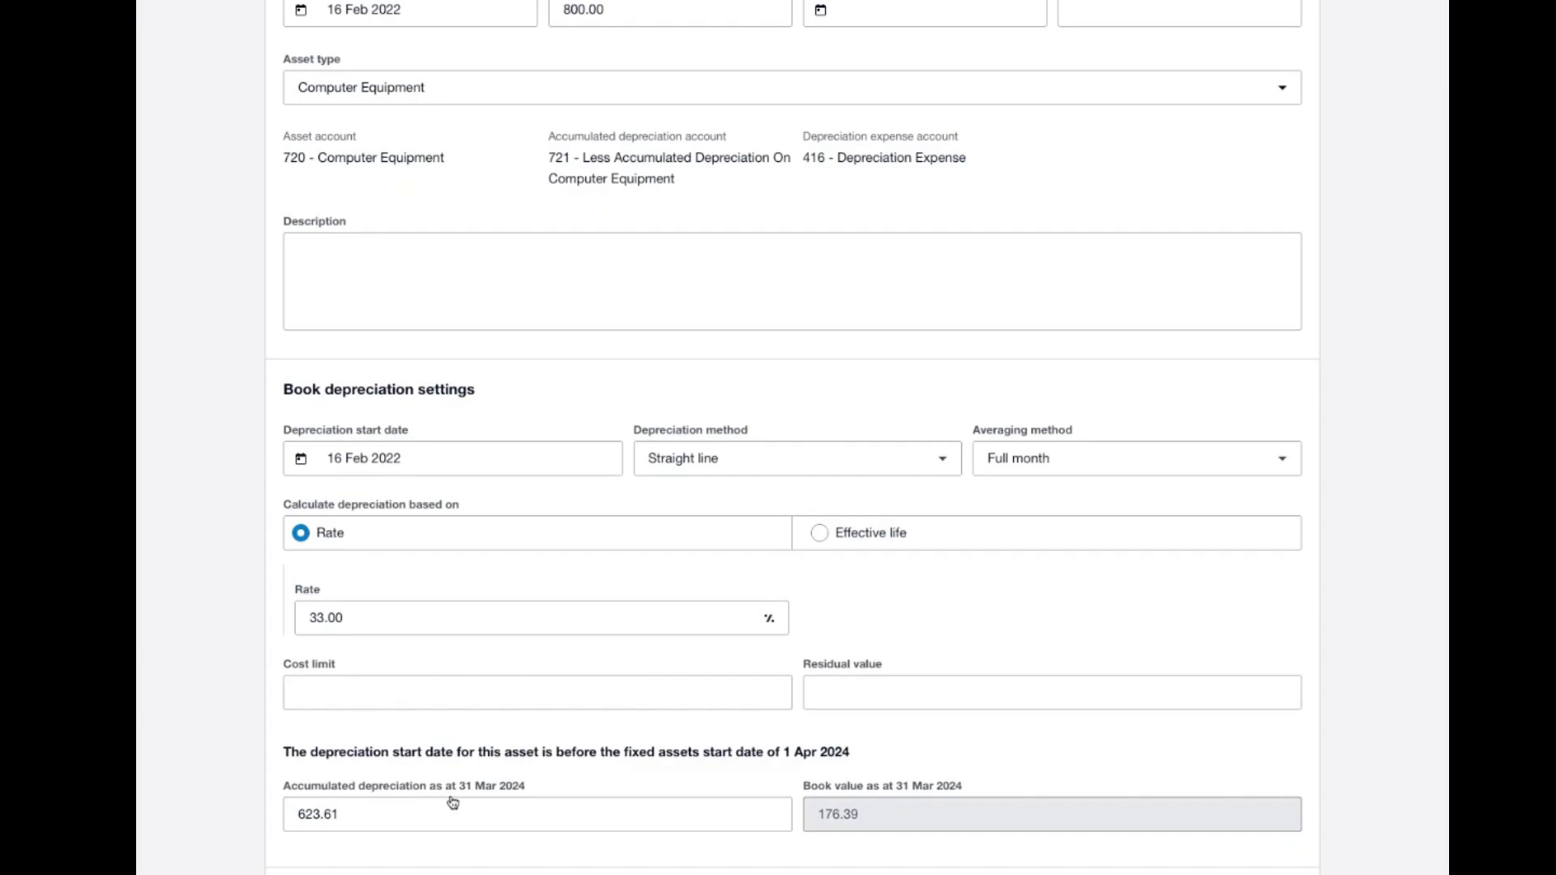
{"action": "scroll", "coordinate": [453, 803], "scroll_direction": "down", "scroll_amount": 2}
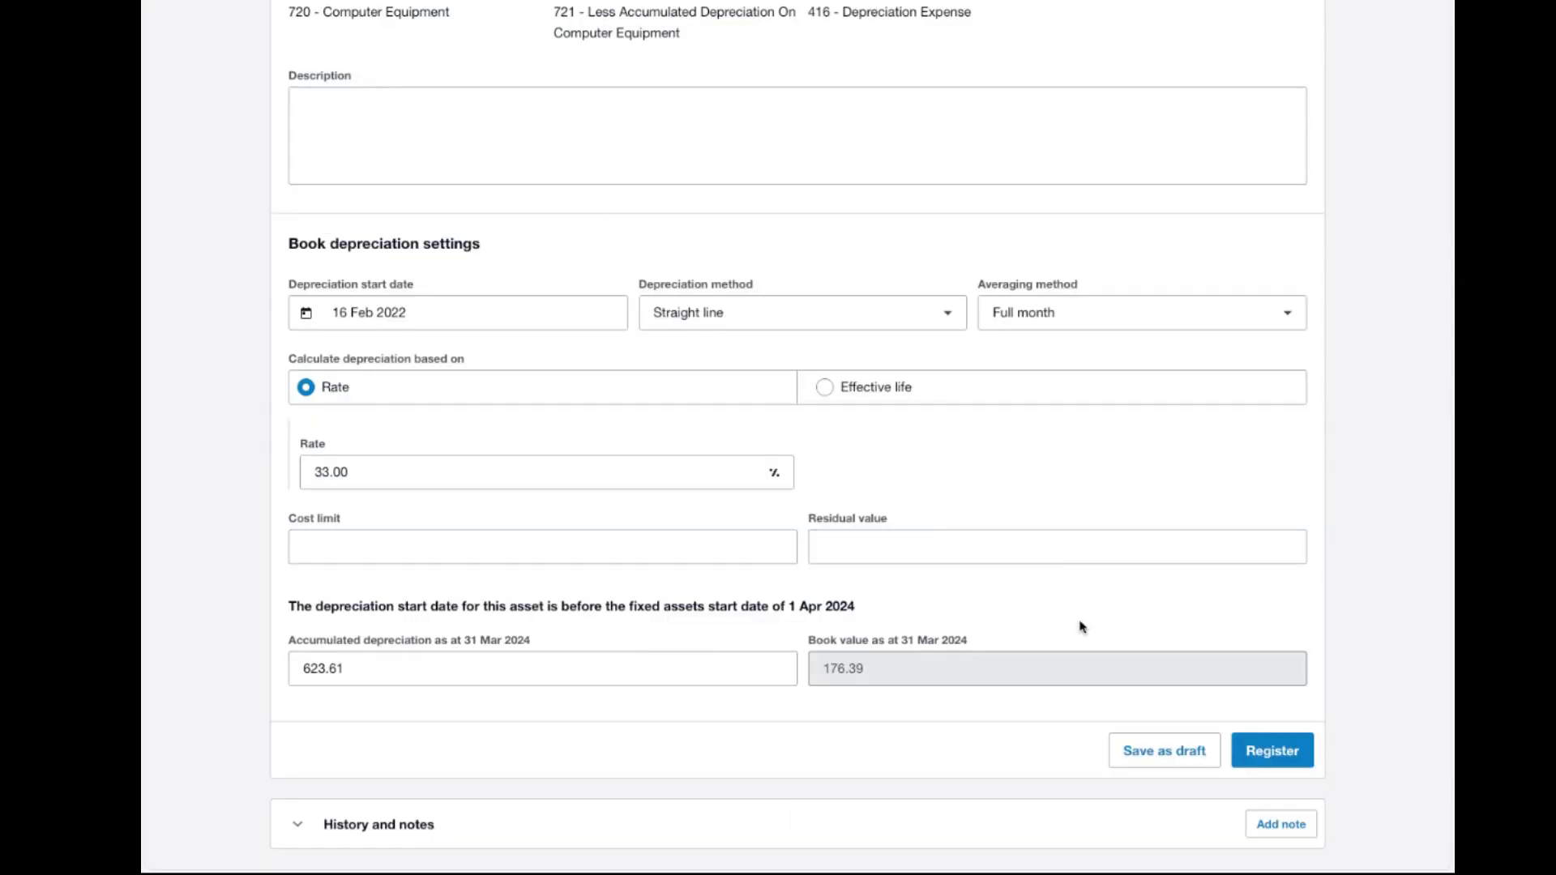
{"action": "left_click", "coordinate": [1279, 751]}
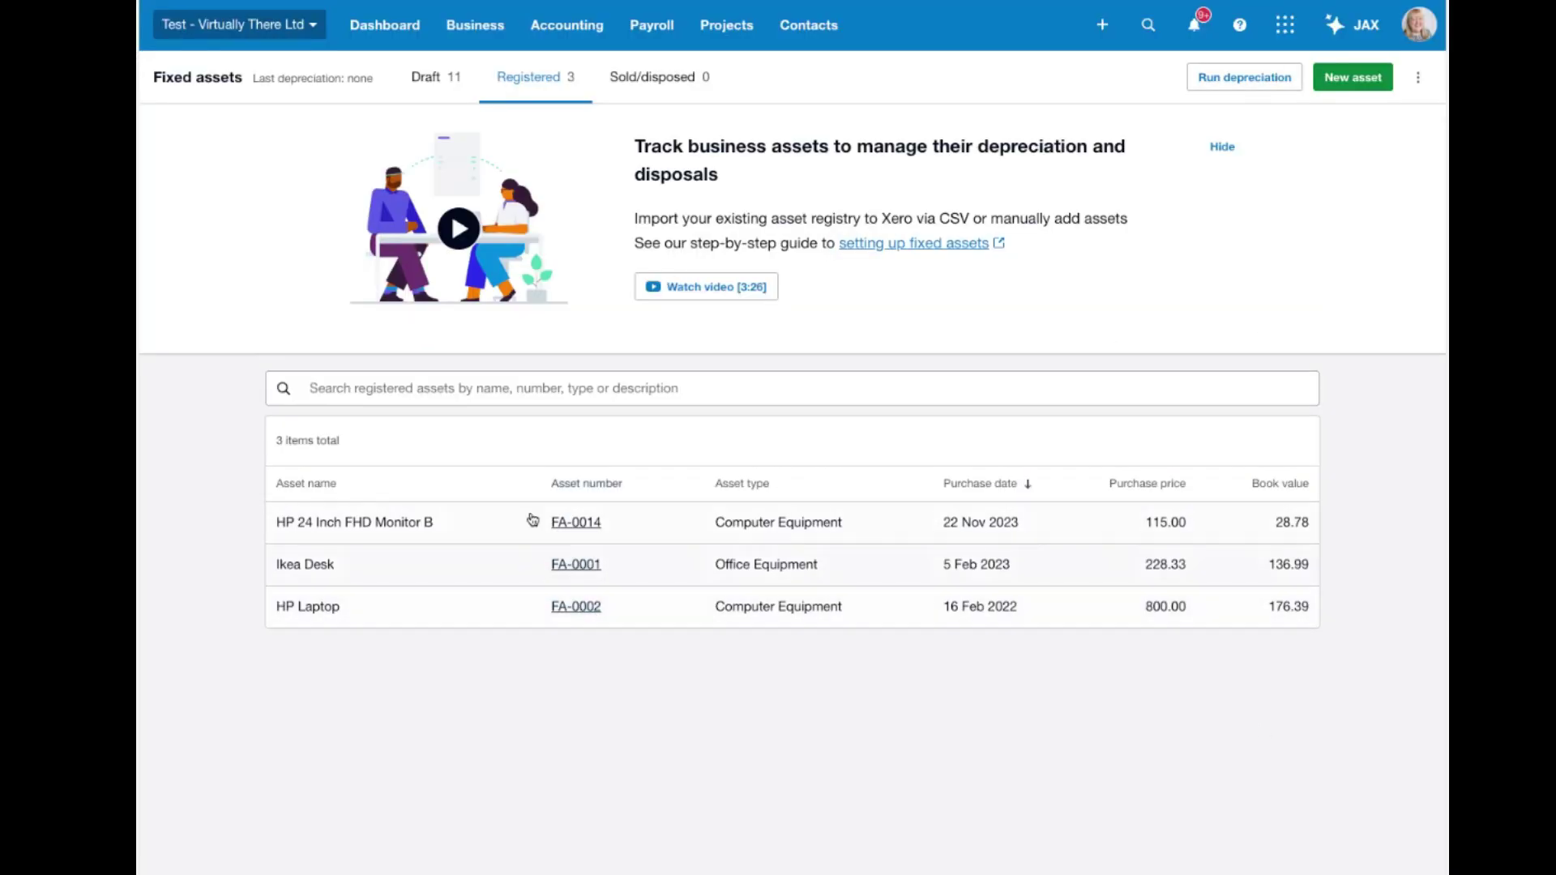
Return to the draft assets list to go through the assets still awaiting registration
{"action": "left_click", "coordinate": [435, 79]}
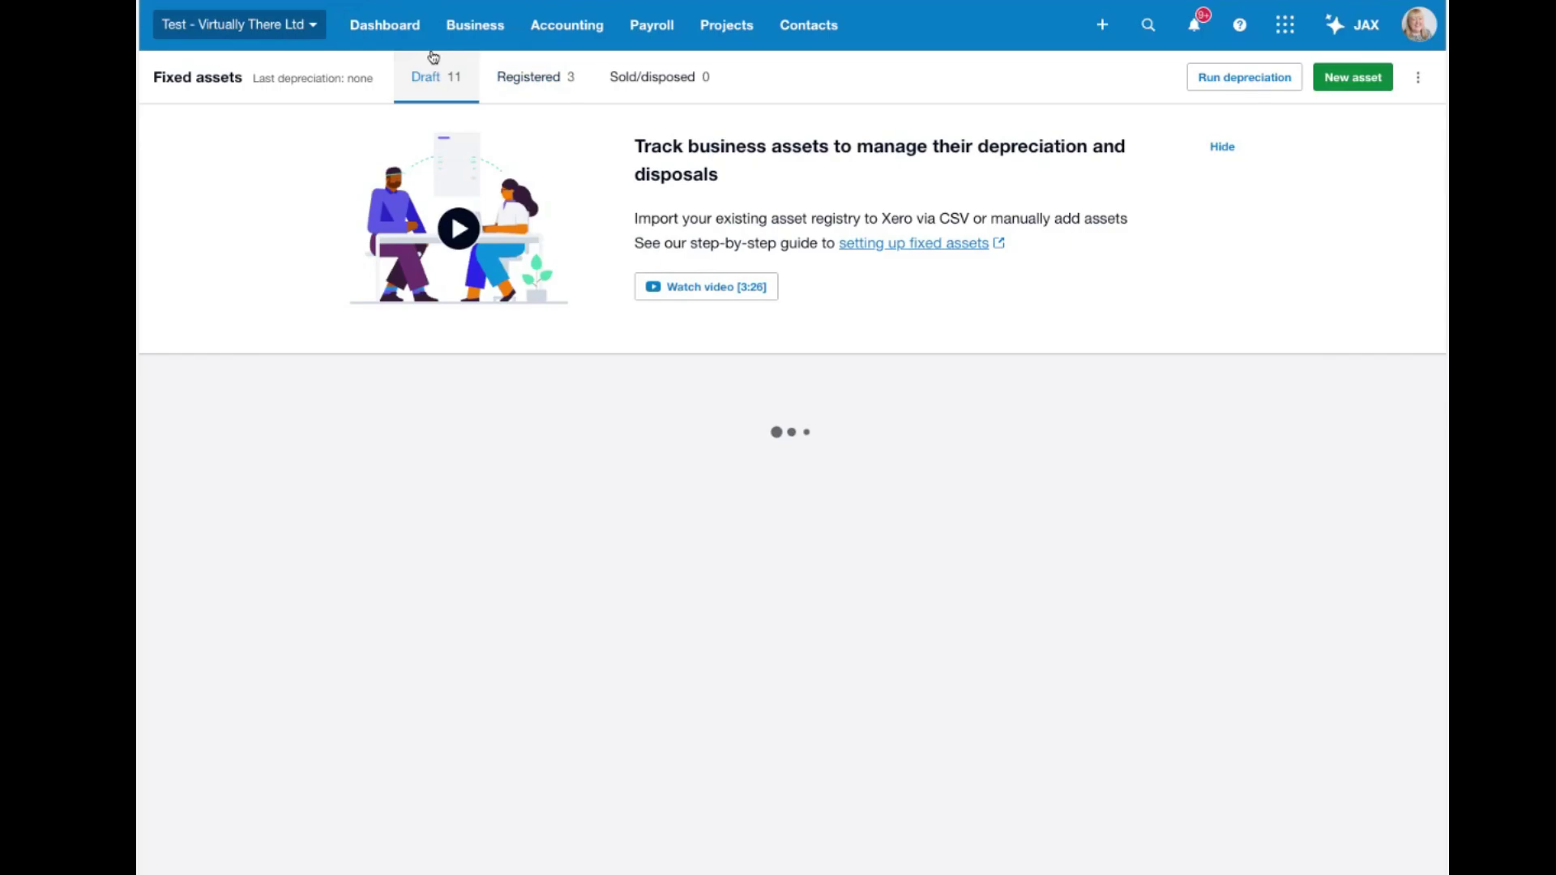
{"action": "scroll", "coordinate": [605, 535], "scroll_direction": "down", "scroll_amount": 3}
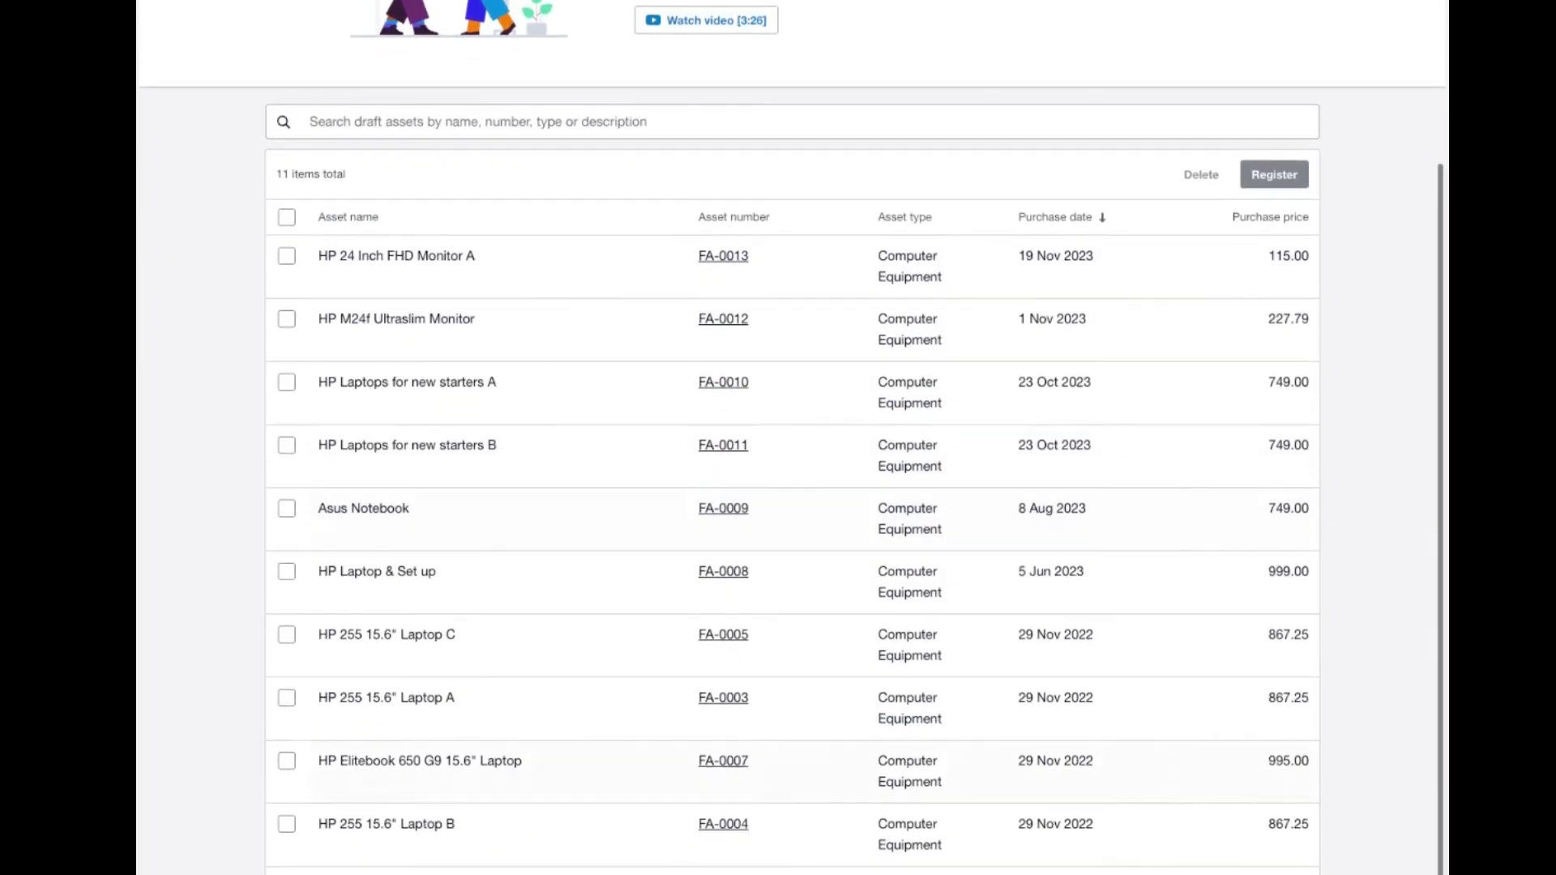